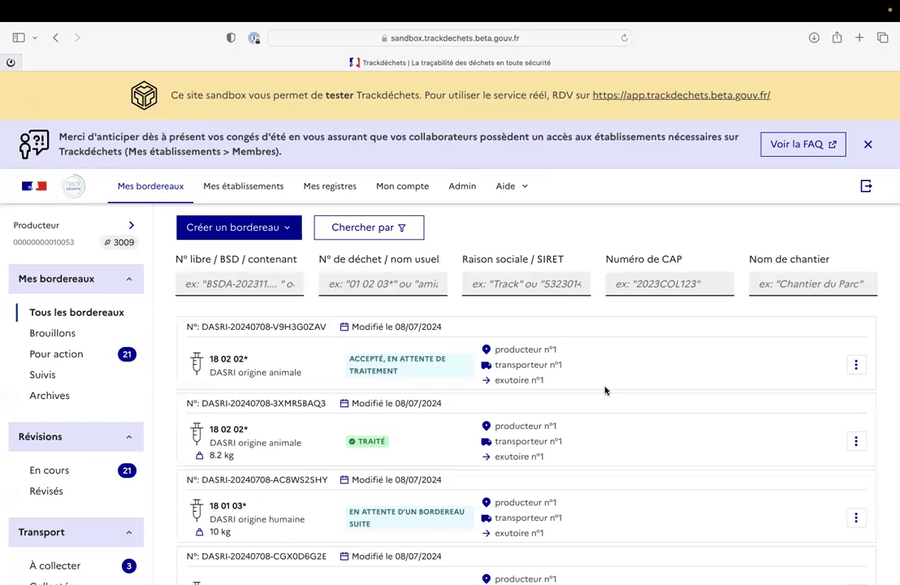
{"action": "scroll", "coordinate": [604, 391], "scroll_direction": "down", "scroll_amount": 2}
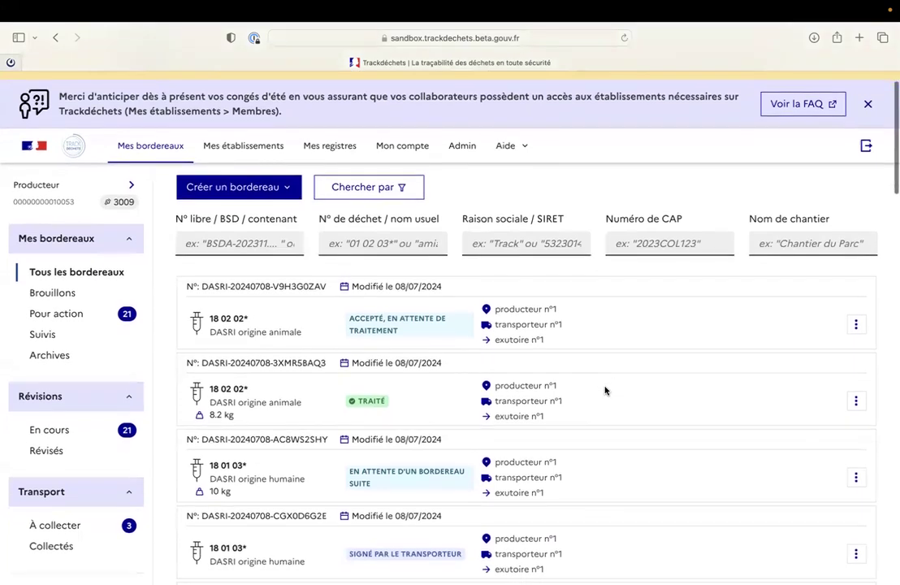
{"action": "scroll", "coordinate": [604, 391], "scroll_direction": "up", "scroll_amount": 2}
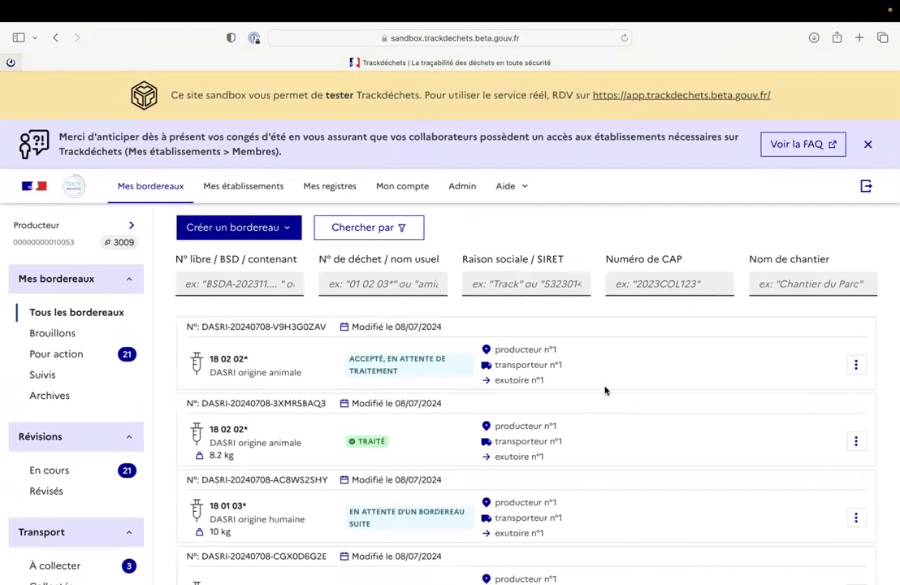
{"action": "scroll", "coordinate": [604, 391], "scroll_direction": "down", "scroll_amount": 1}
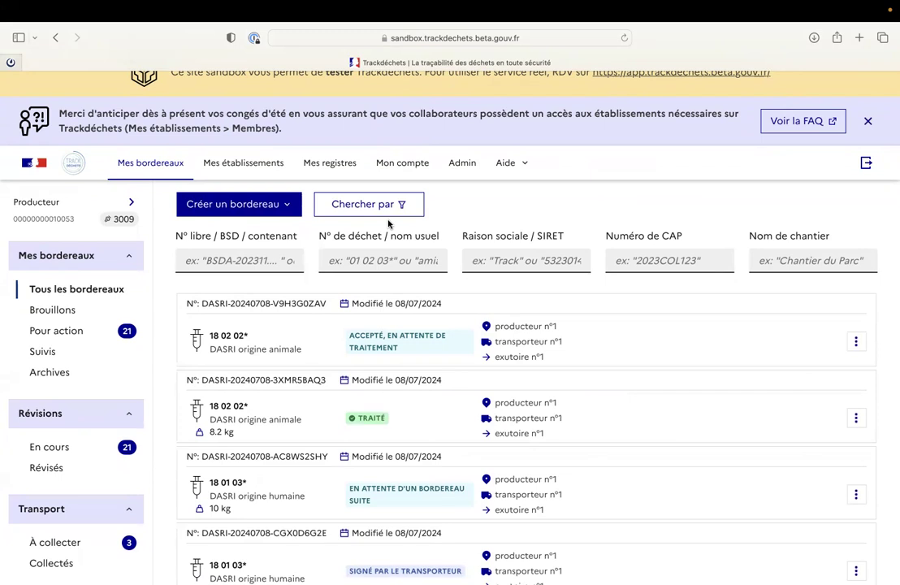
{"action": "scroll", "coordinate": [388, 223], "scroll_direction": "up", "scroll_amount": 1}
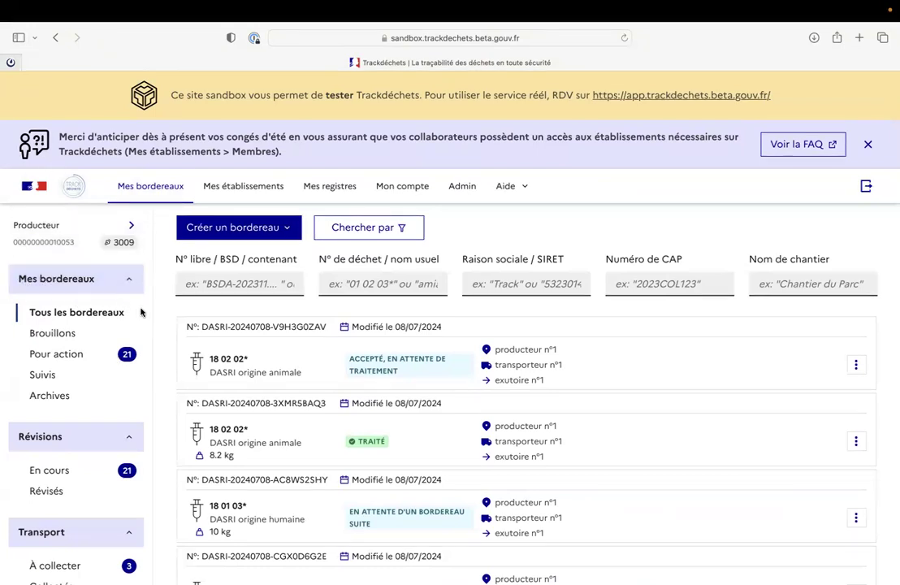
- Create a new BSDA for "la collecte d'amiante sur un chantier" and continue to the Émetteur section
{"action": "left_click", "coordinate": [242, 228]}
{"action": "left_click", "coordinate": [233, 389]}
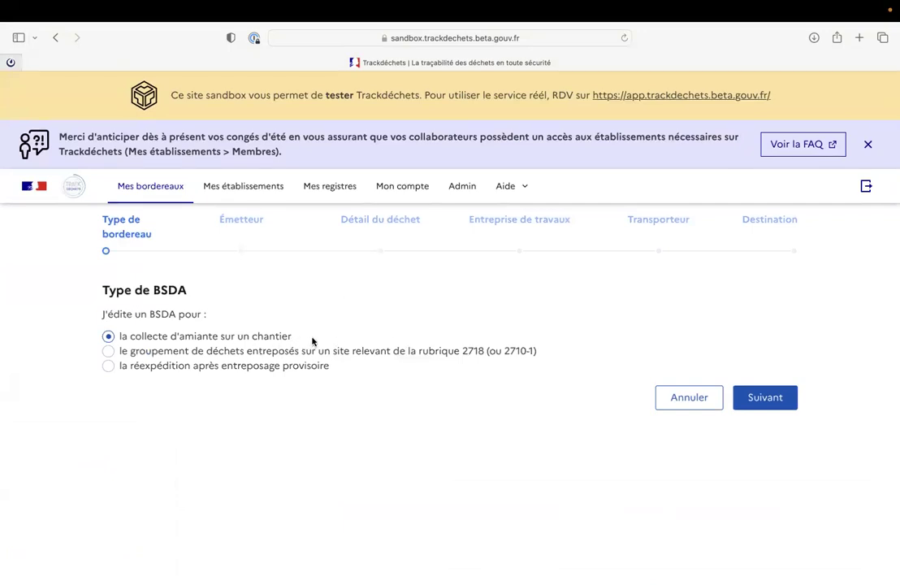
{"action": "left_click_drag", "start_coordinate": [312, 341], "coordinate": [122, 339]}
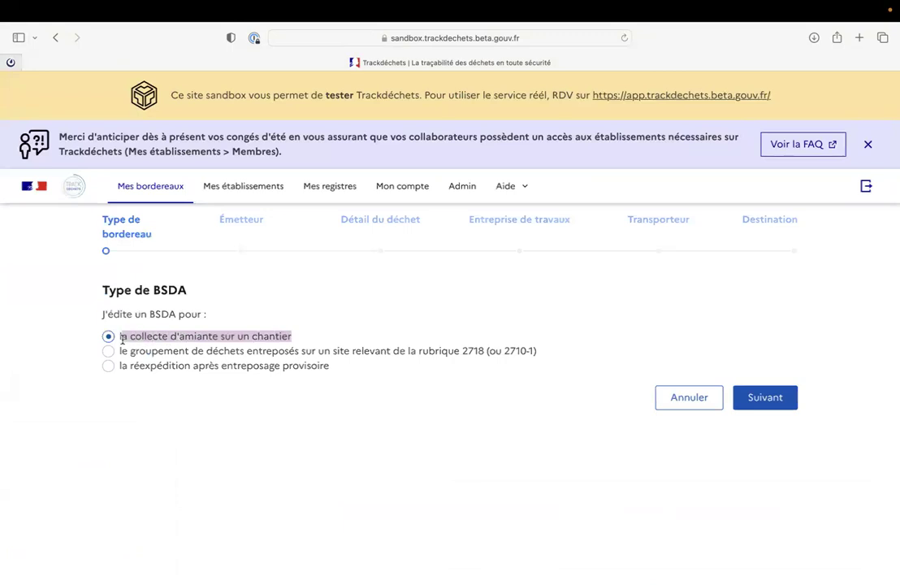
{"action": "left_click", "coordinate": [763, 399]}
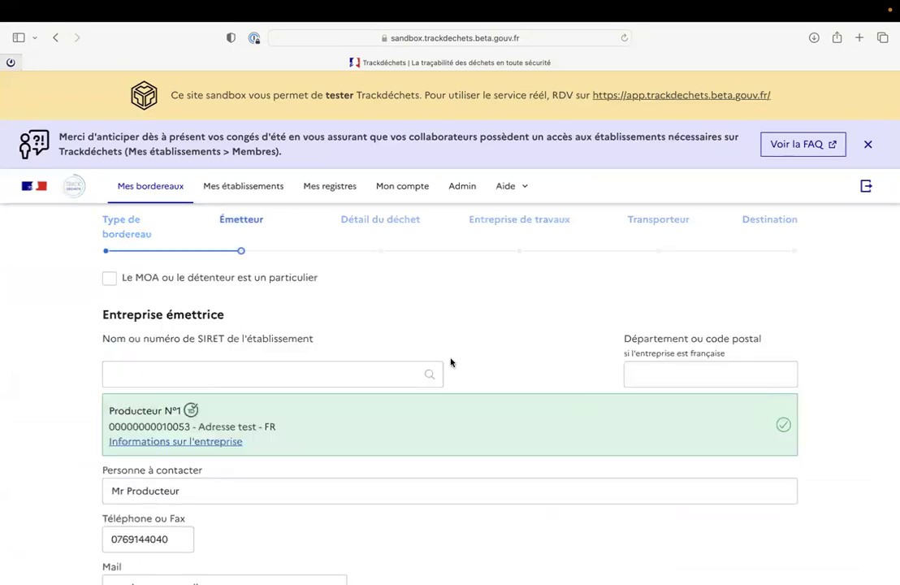
- Turn off the option to add a worksite or collection address for the issuing company Producteur N°1
{"action": "scroll", "coordinate": [451, 363], "scroll_direction": "down", "scroll_amount": 3}
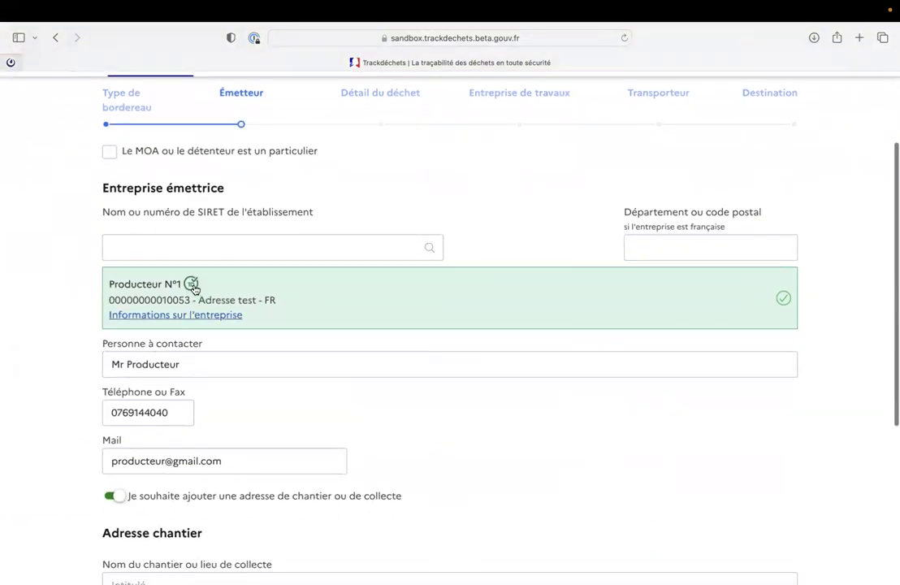
{"action": "scroll", "coordinate": [193, 283], "scroll_direction": "down", "scroll_amount": 1}
{"action": "scroll", "coordinate": [216, 434], "scroll_direction": "down", "scroll_amount": 1}
{"action": "scroll", "coordinate": [216, 435], "scroll_direction": "down", "scroll_amount": 3}
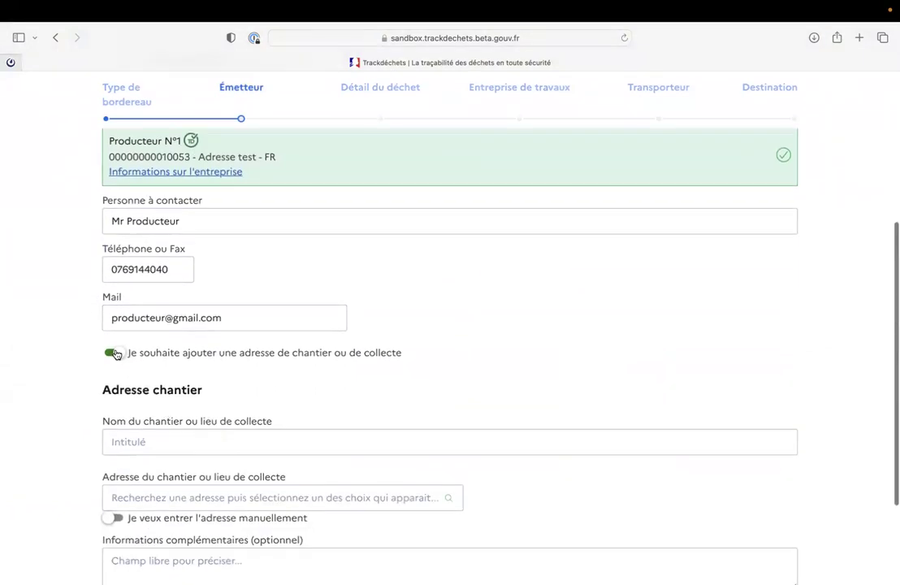
{"action": "left_click", "coordinate": [116, 354]}
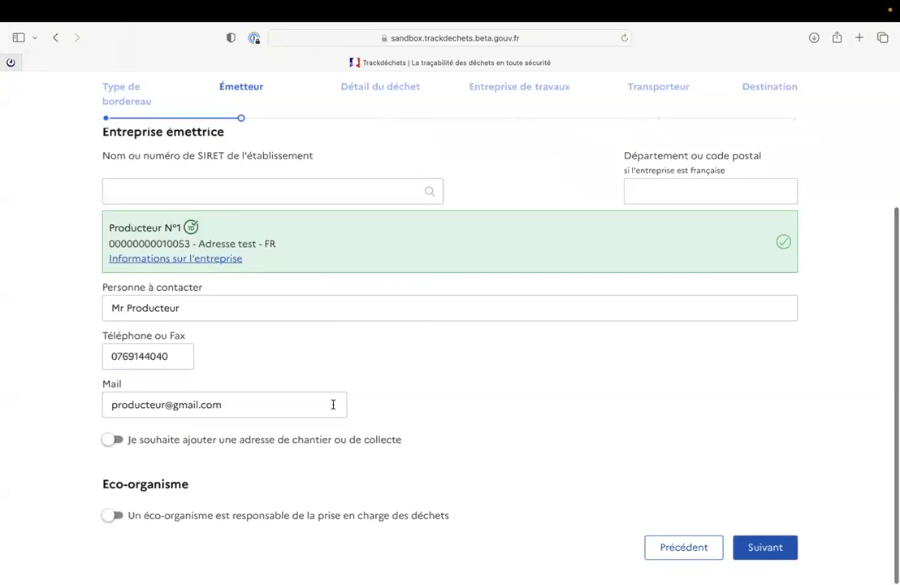
{"action": "scroll", "coordinate": [332, 403], "scroll_direction": "up", "scroll_amount": 4}
{"action": "scroll", "coordinate": [450, 277], "scroll_direction": "down", "scroll_amount": 2}
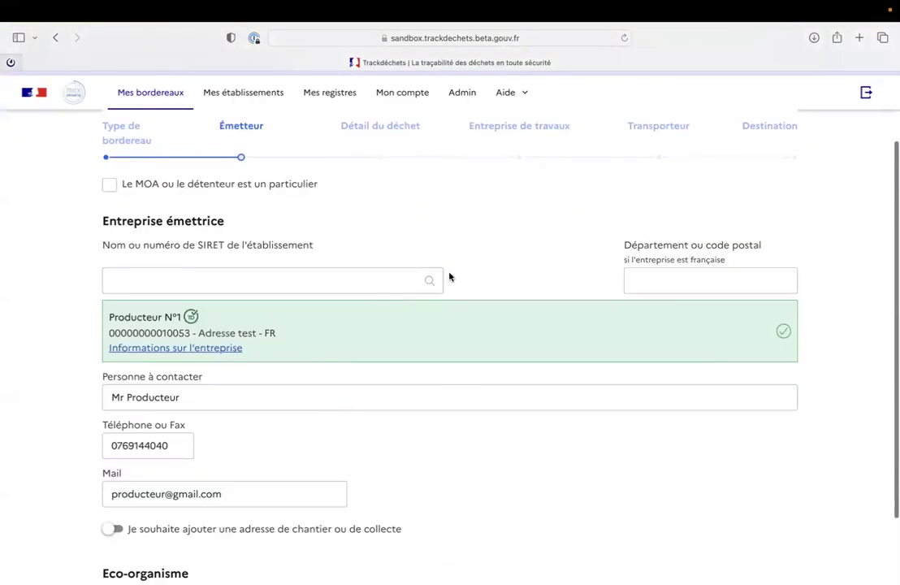
- In Détail du déchet, set the waste code to 08 01 17* and the family code to "1 - amiante pur utilisé en bourrage ou en sac"
{"action": "left_click", "coordinate": [390, 140]}
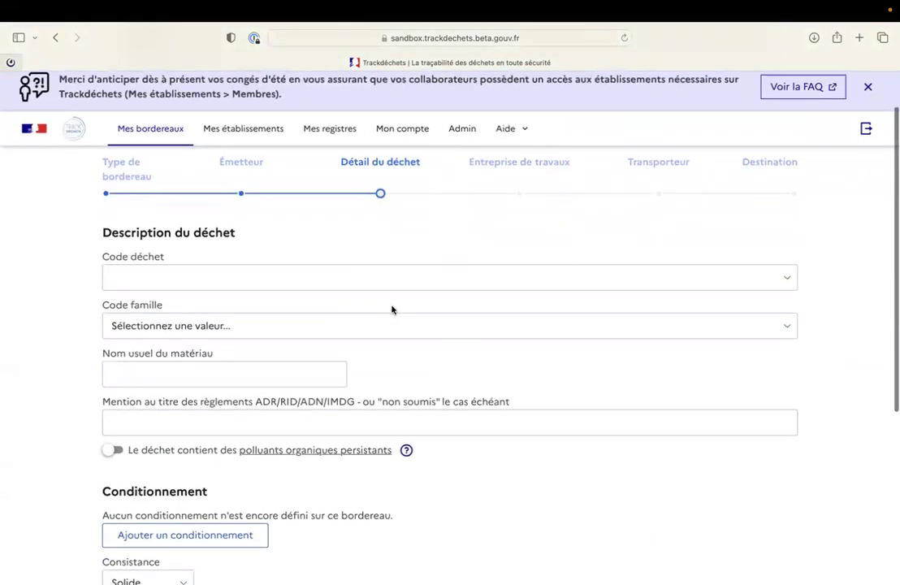
{"action": "left_click", "coordinate": [294, 279]}
{"action": "left_click", "coordinate": [268, 327]}
{"action": "left_click", "coordinate": [266, 325]}
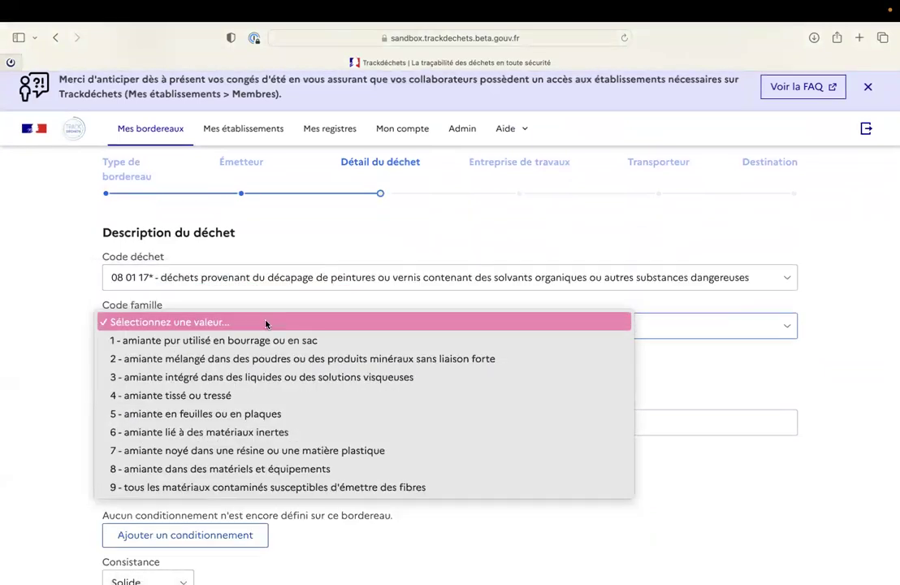
{"action": "left_click", "coordinate": [269, 341]}
- Enter "Amiante pur" as the material's usual name and "ADR" as the transport regulation mention
{"action": "left_click", "coordinate": [222, 373]}
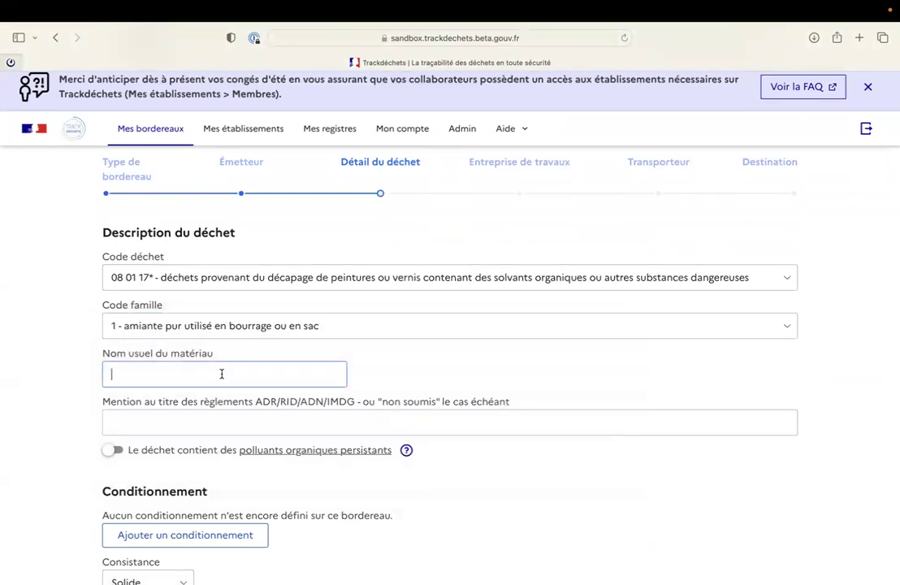
{"action": "type", "text": "Amiante pur"}
{"action": "left_click", "coordinate": [201, 374]}
{"action": "type", "text": "ADR"}
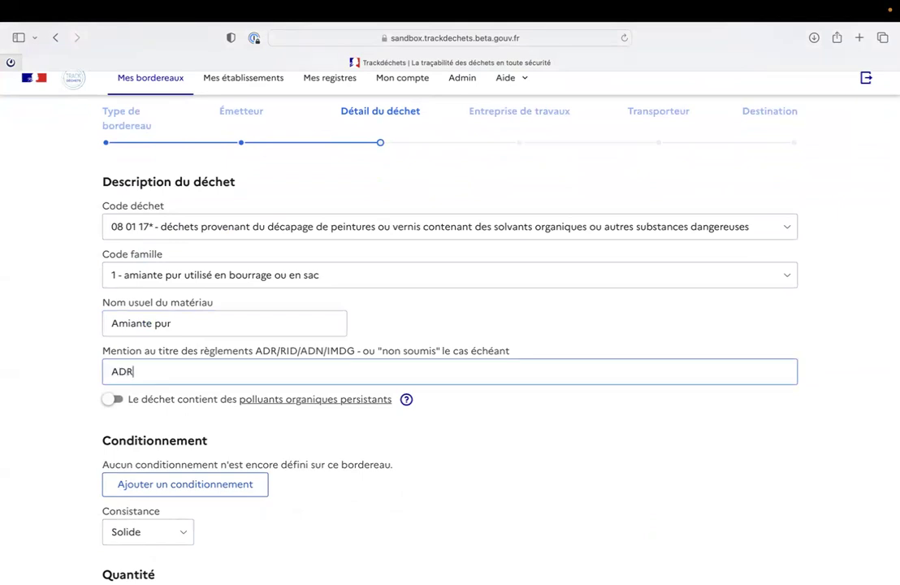
- Add a packaging entry of type Dépôt-bag with 1 colis
{"action": "scroll", "coordinate": [325, 366], "scroll_direction": "down", "scroll_amount": 5}
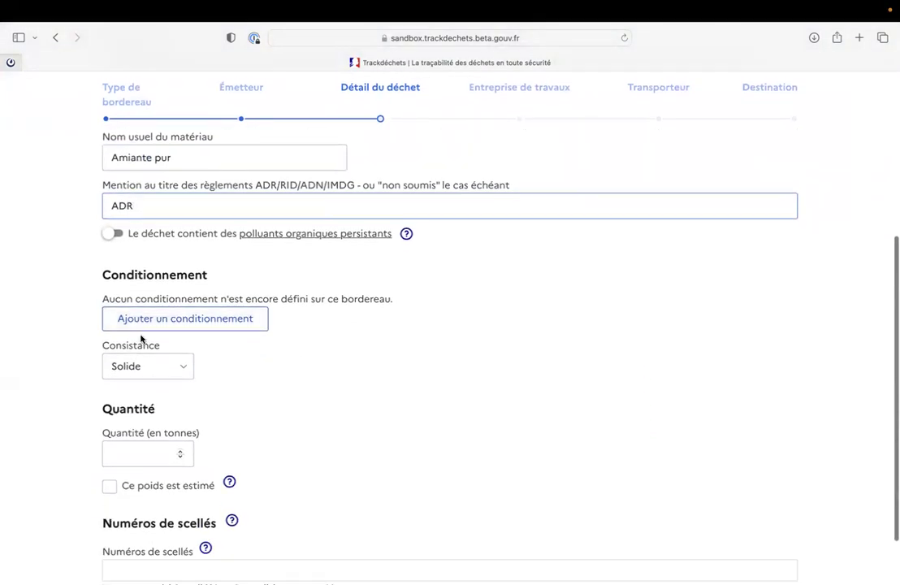
{"action": "left_click", "coordinate": [114, 322]}
{"action": "scroll", "coordinate": [140, 322], "scroll_direction": "down", "scroll_amount": 1}
{"action": "left_click", "coordinate": [161, 291]}
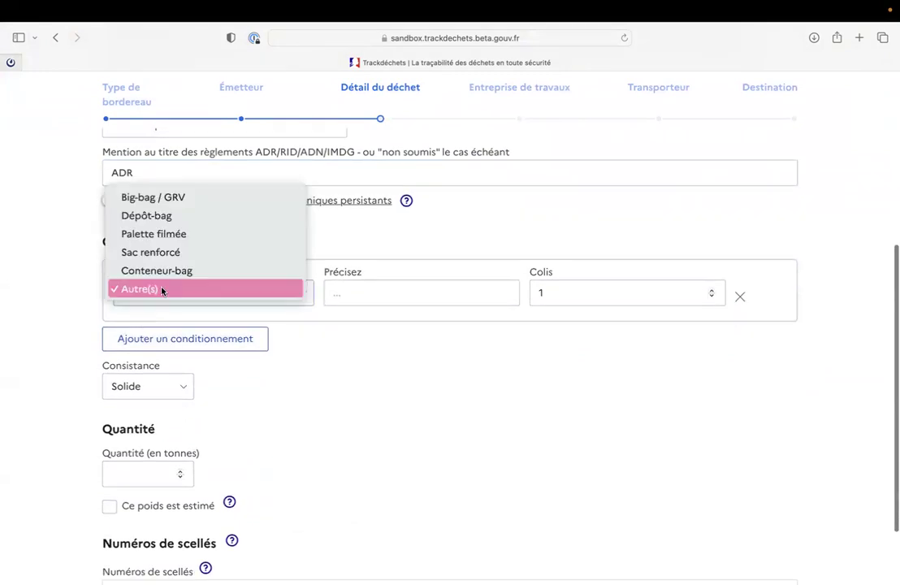
{"action": "left_click", "coordinate": [156, 215]}
{"action": "left_click", "coordinate": [555, 291]}
{"action": "key", "text": "BackSpace"}
{"action": "type", "text": "1"}
{"action": "scroll", "coordinate": [555, 290], "scroll_direction": "down", "scroll_amount": 1}
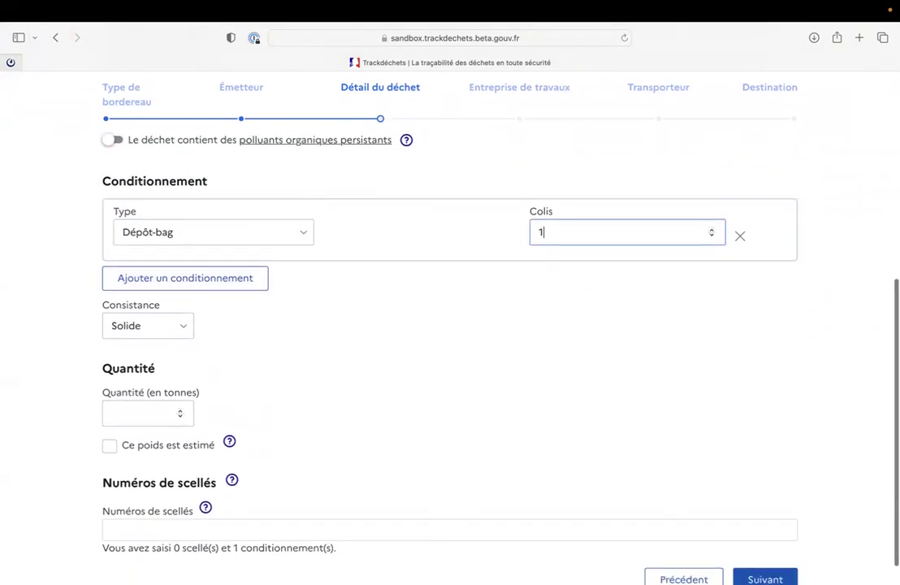
- Set the waste quantity to 9,976 tonnes and add the seal number TEST1
{"action": "scroll", "coordinate": [207, 374], "scroll_direction": "down", "scroll_amount": 1}
{"action": "left_click", "coordinate": [137, 394]}
{"action": "type", "text": "9,976"}
{"action": "scroll", "coordinate": [158, 487], "scroll_direction": "down", "scroll_amount": 1}
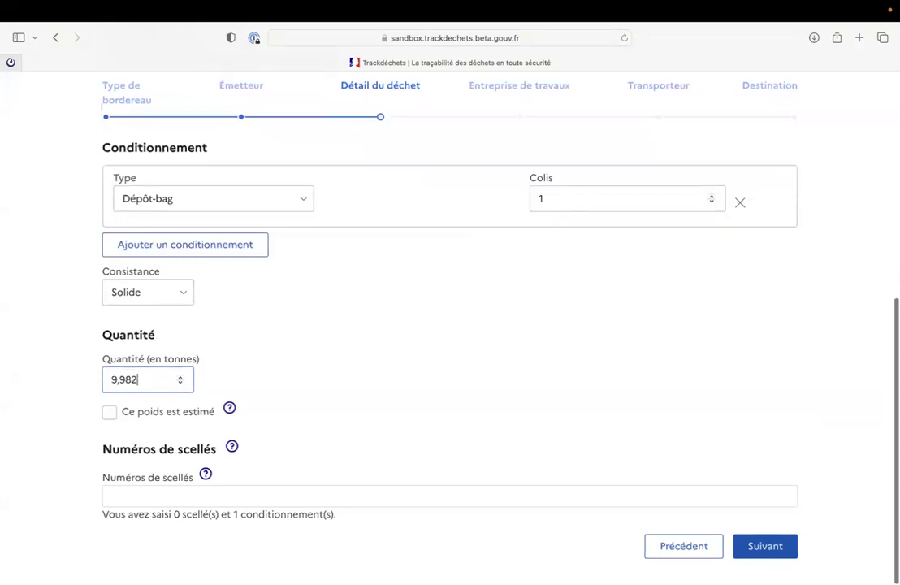
{"action": "left_click", "coordinate": [158, 496]}
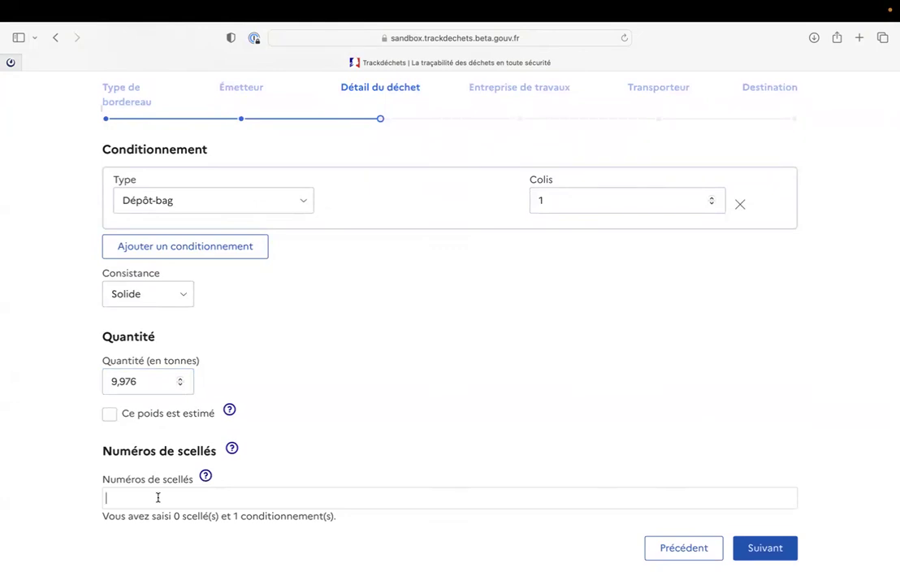
{"action": "type", "text": "TEST1"}
{"action": "key", "text": "Return"}
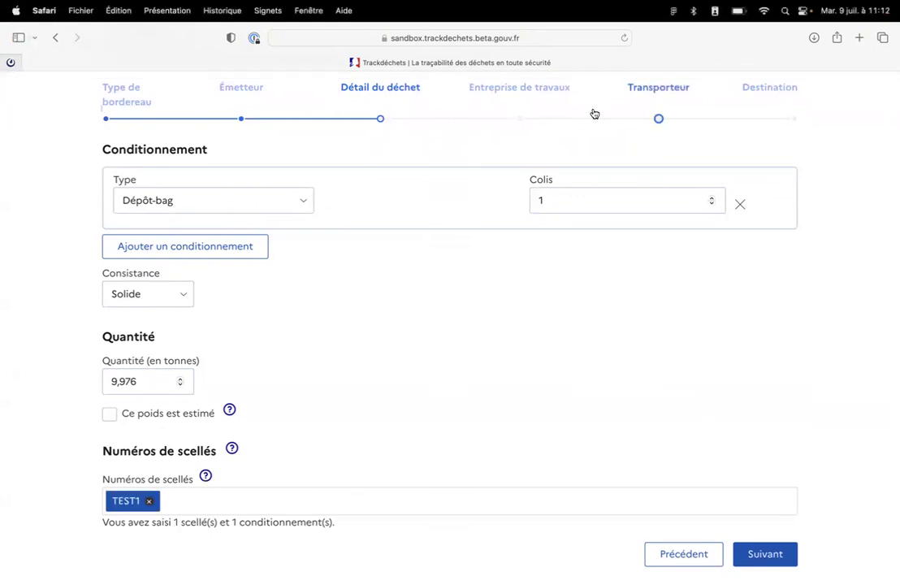
- In the Entreprise de travaux section, look up the works company by its SIRET and select "Entreprise de travaux"
{"action": "left_click", "coordinate": [517, 95]}
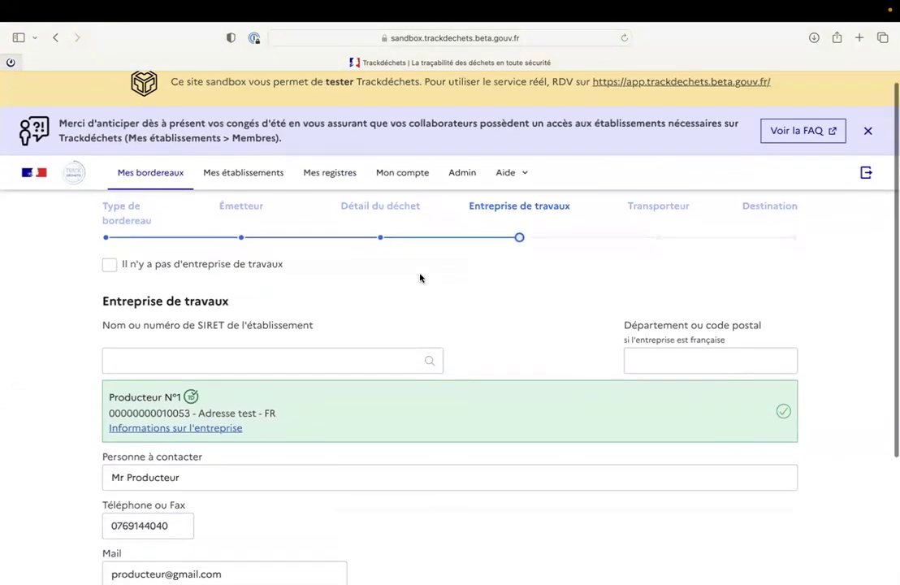
{"action": "left_click", "coordinate": [215, 375]}
{"action": "key", "text": "super+v"}
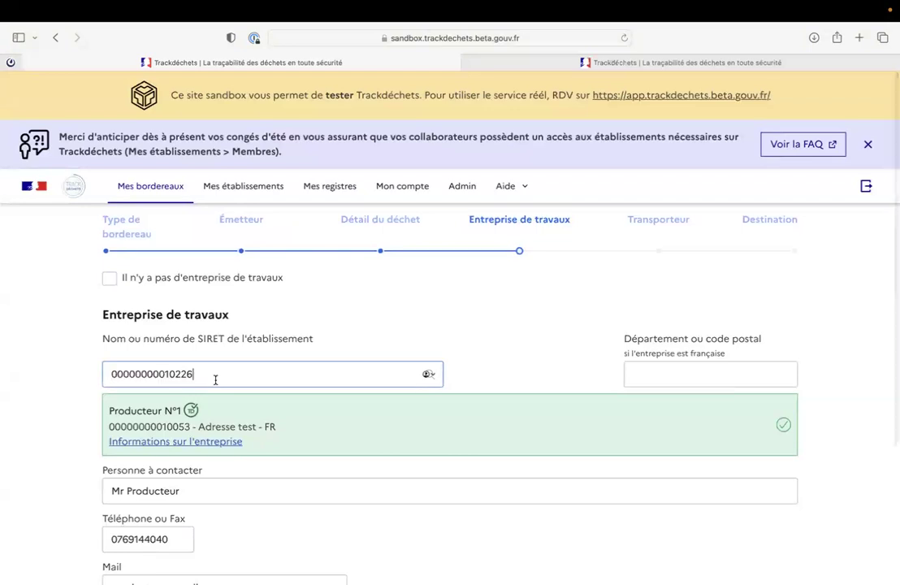
{"action": "left_click", "coordinate": [370, 356]}
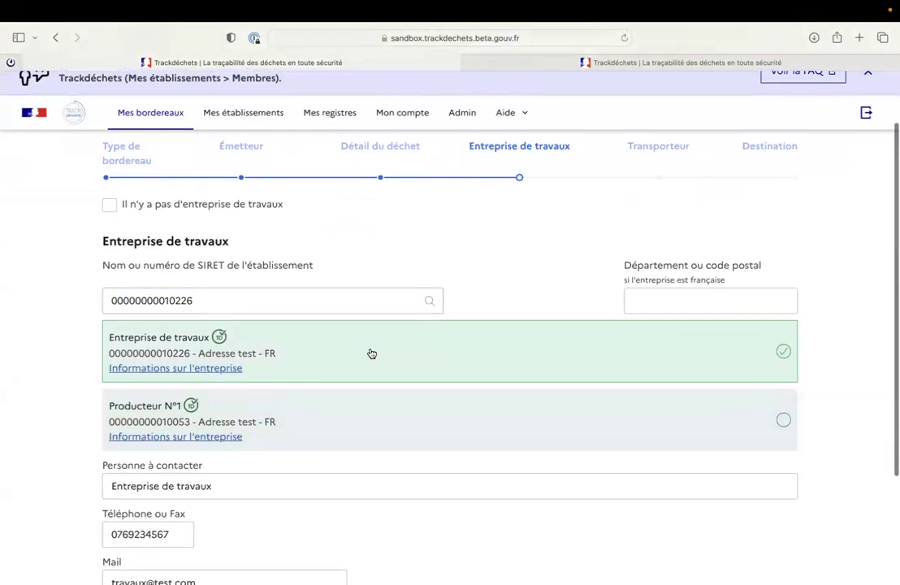
{"action": "scroll", "coordinate": [371, 353], "scroll_direction": "down", "scroll_amount": 2}
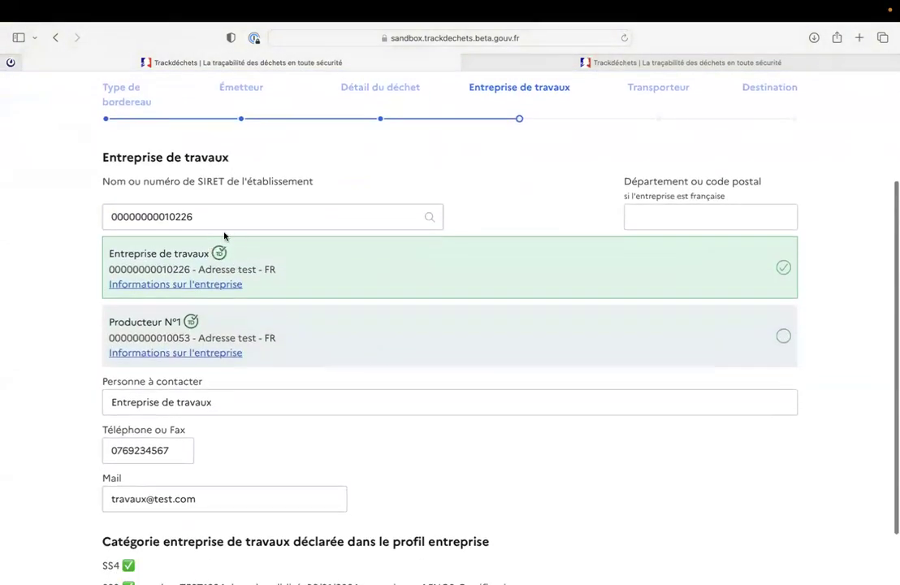
{"action": "scroll", "coordinate": [203, 280], "scroll_direction": "down", "scroll_amount": 2}
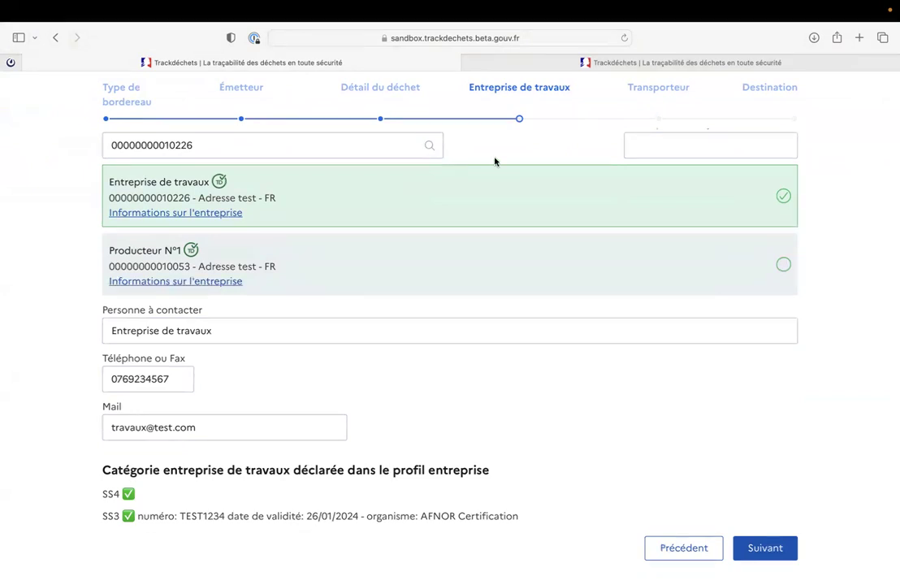
- In the Transporteur section, look up the first carrier by its SIRET and select Transporteur N°1
{"action": "left_click", "coordinate": [644, 98]}
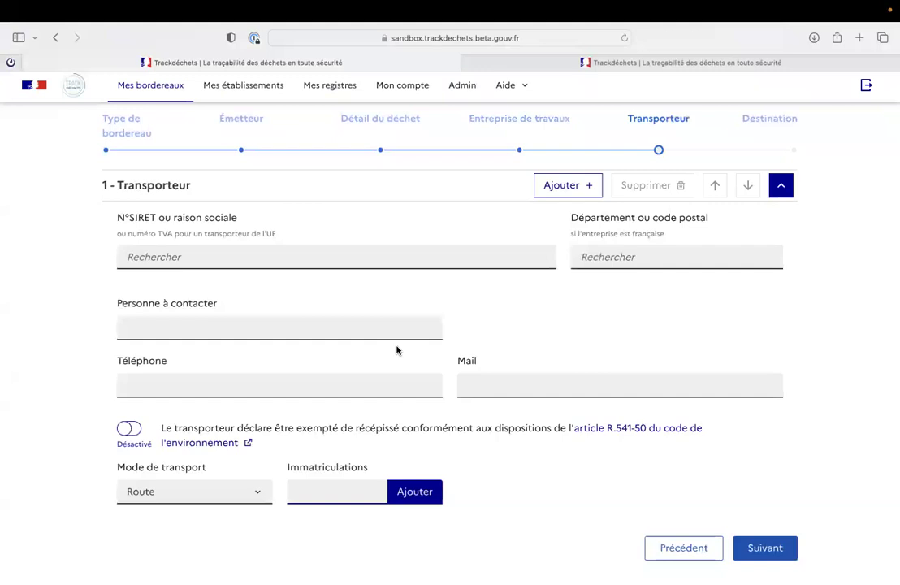
{"action": "left_click", "coordinate": [233, 256]}
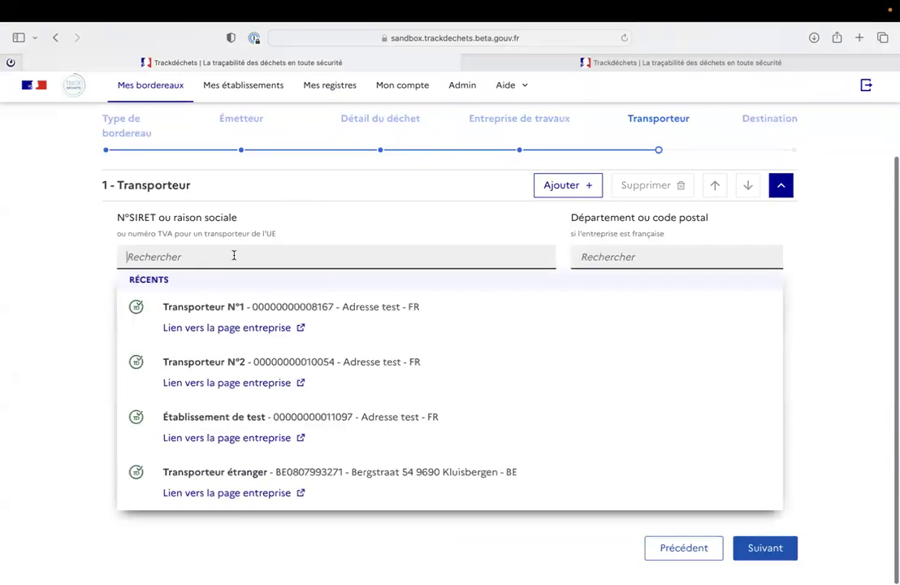
{"action": "key", "text": "super+v"}
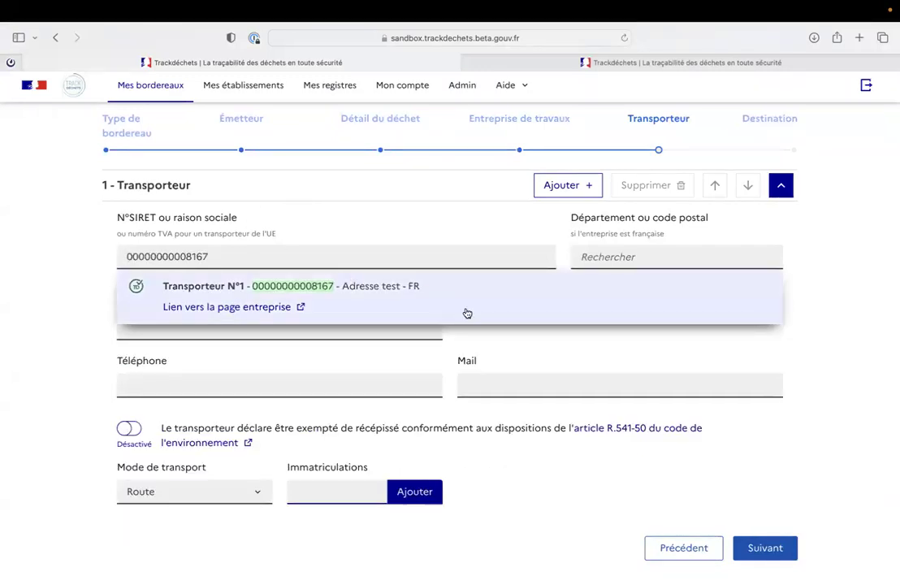
{"action": "left_click", "coordinate": [467, 313]}
{"action": "scroll", "coordinate": [463, 312], "scroll_direction": "down", "scroll_amount": 2}
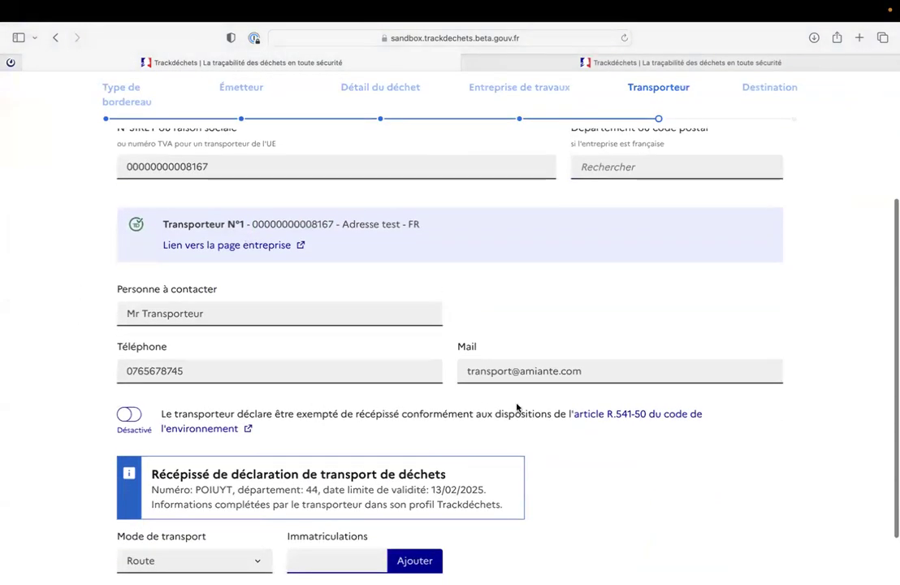
{"action": "scroll", "coordinate": [284, 269], "scroll_direction": "down", "scroll_amount": 2}
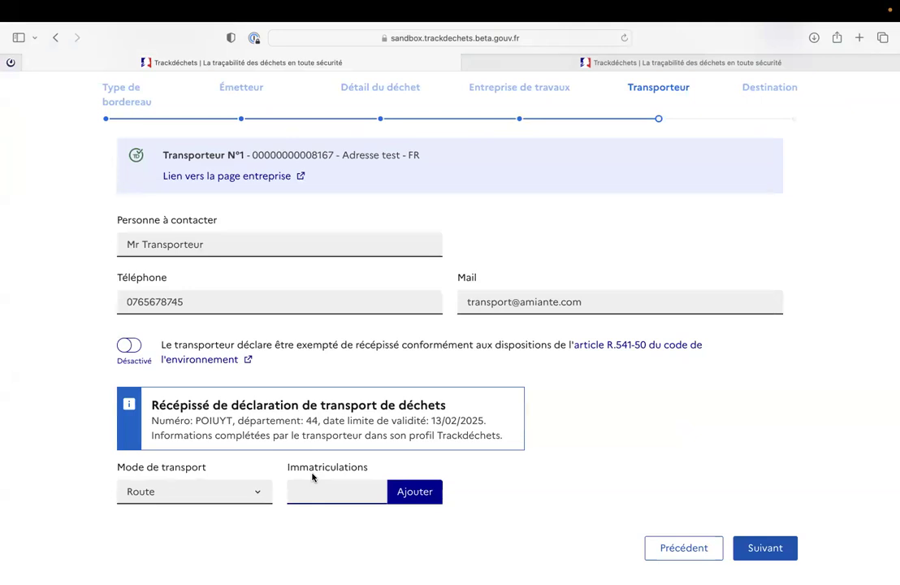
- Add a second carrier to the slip, look it up by its SIRET and select Transporteur N°2
{"action": "scroll", "coordinate": [312, 476], "scroll_direction": "up", "scroll_amount": 3}
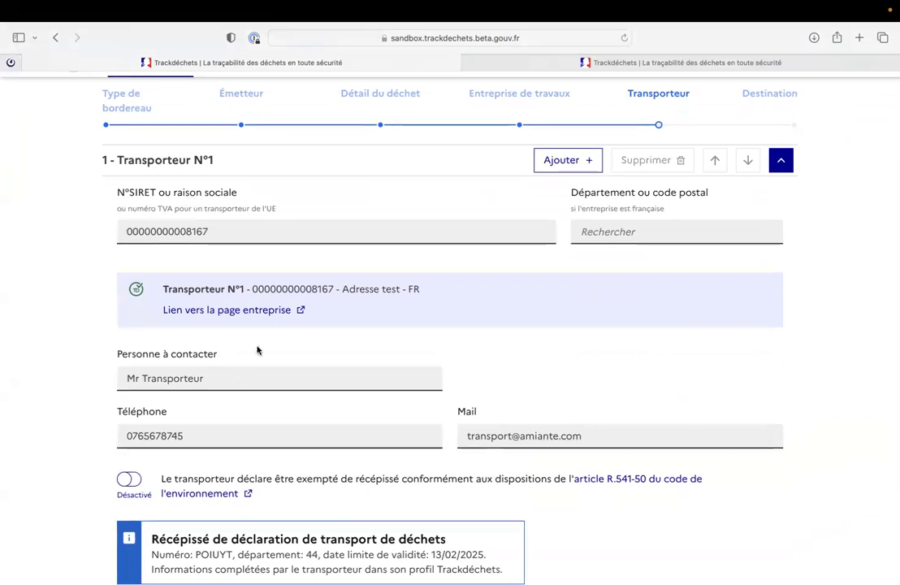
{"action": "left_click", "coordinate": [569, 159]}
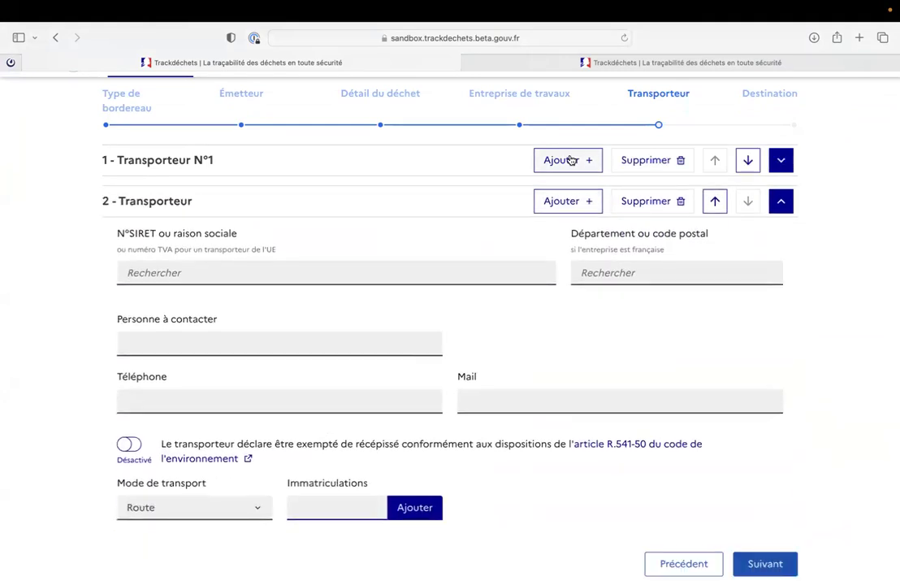
{"action": "scroll", "coordinate": [397, 268], "scroll_direction": "down", "scroll_amount": 1}
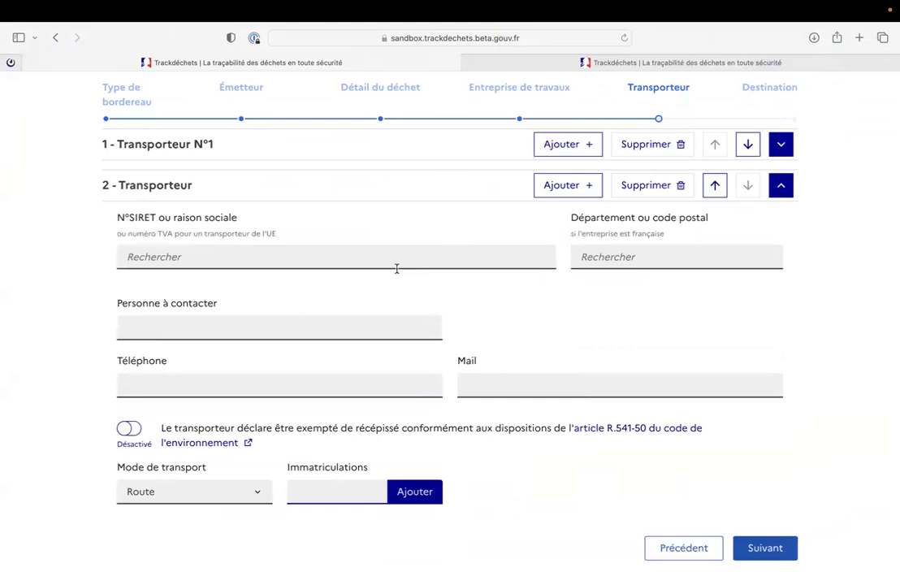
{"action": "left_click", "coordinate": [225, 255]}
{"action": "key", "text": "super+v"}
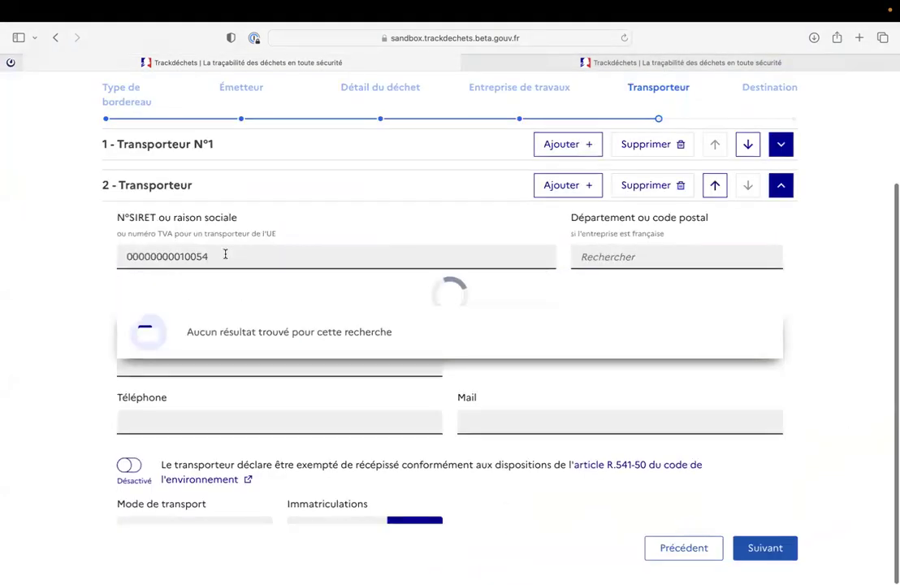
{"action": "left_click", "coordinate": [455, 315]}
{"action": "scroll", "coordinate": [454, 315], "scroll_direction": "down", "scroll_amount": 3}
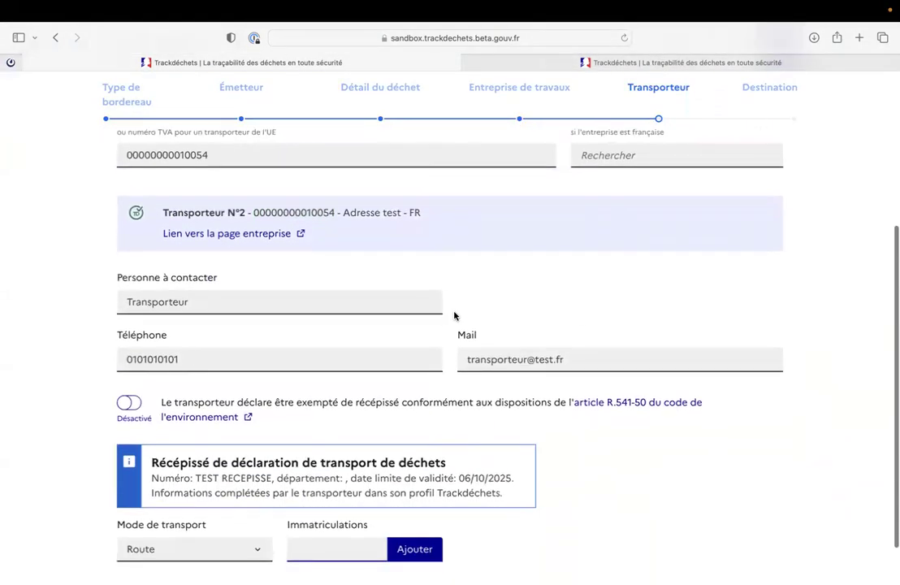
- Set the second carrier's transport mode to Voie maritime
{"action": "scroll", "coordinate": [454, 315], "scroll_direction": "down", "scroll_amount": 2}
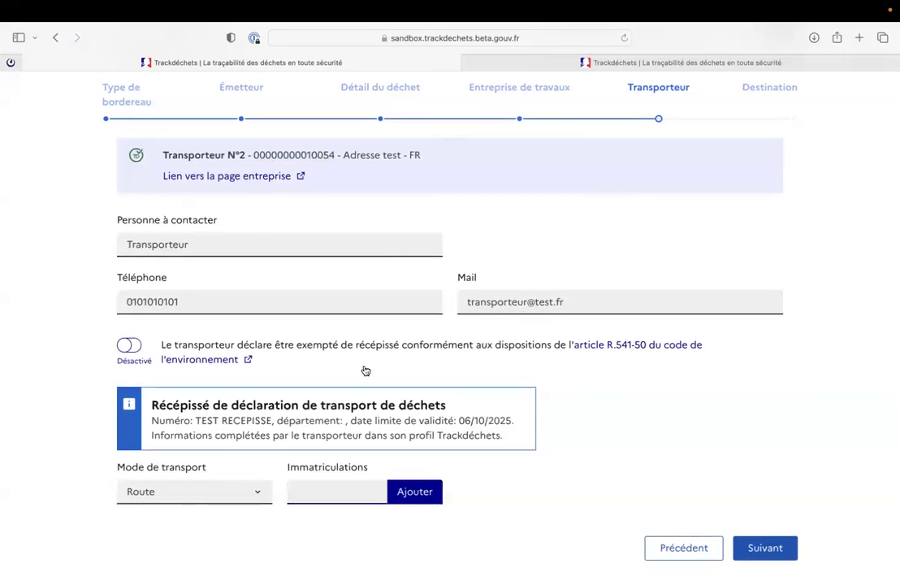
{"action": "left_click", "coordinate": [159, 501]}
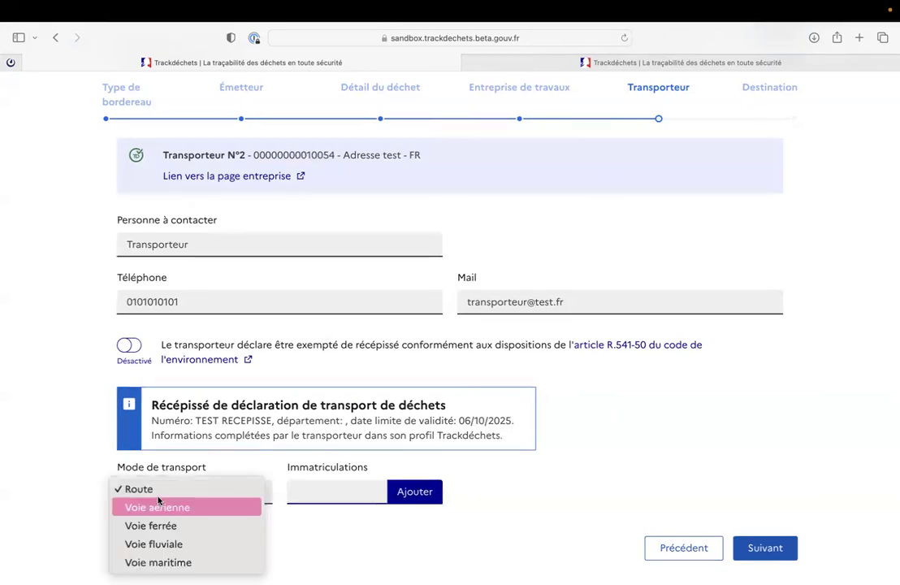
{"action": "left_click", "coordinate": [166, 560]}
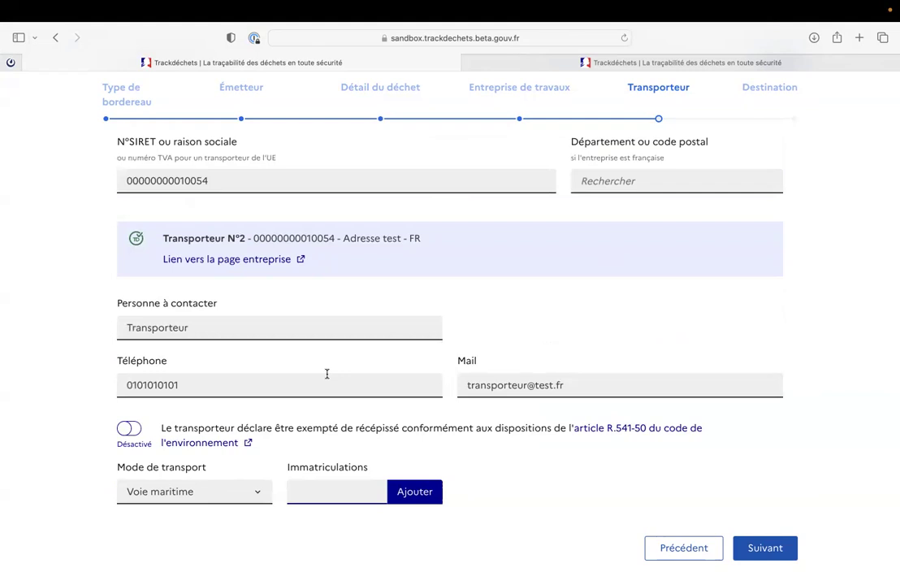
- Add a third carrier after Transporteur N°2, look it up by its VAT number and select Transporteur étranger
{"action": "scroll", "coordinate": [327, 374], "scroll_direction": "up", "scroll_amount": 3}
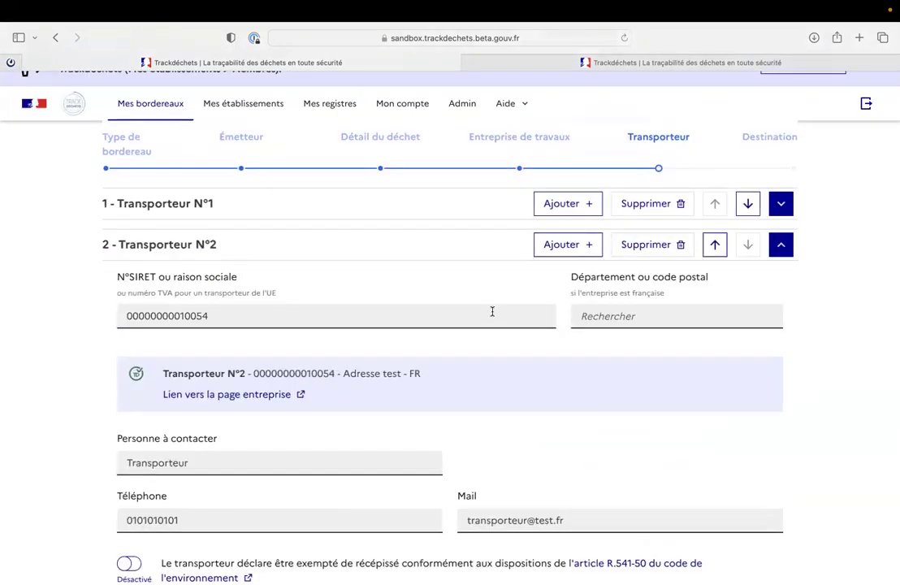
{"action": "left_click", "coordinate": [564, 244]}
{"action": "left_click", "coordinate": [258, 266]}
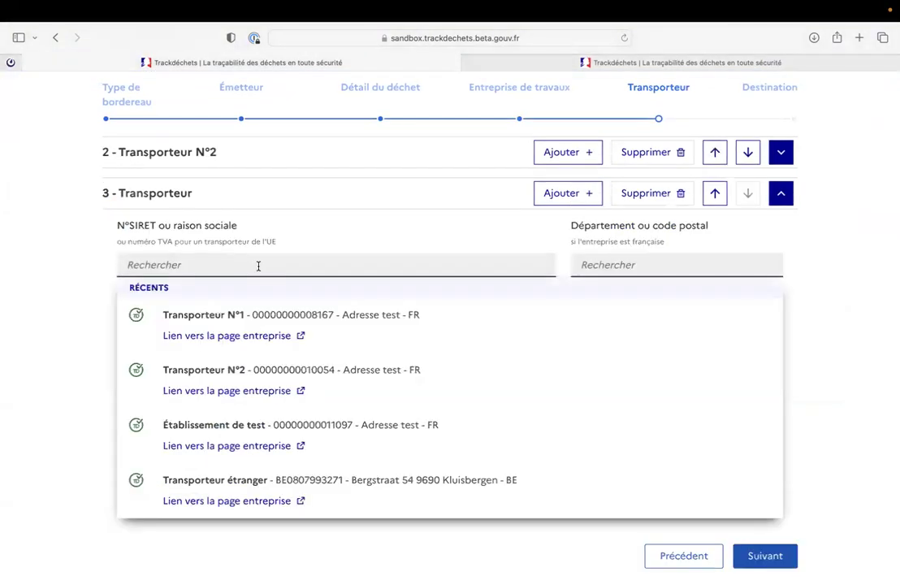
{"action": "key", "text": "super+v"}
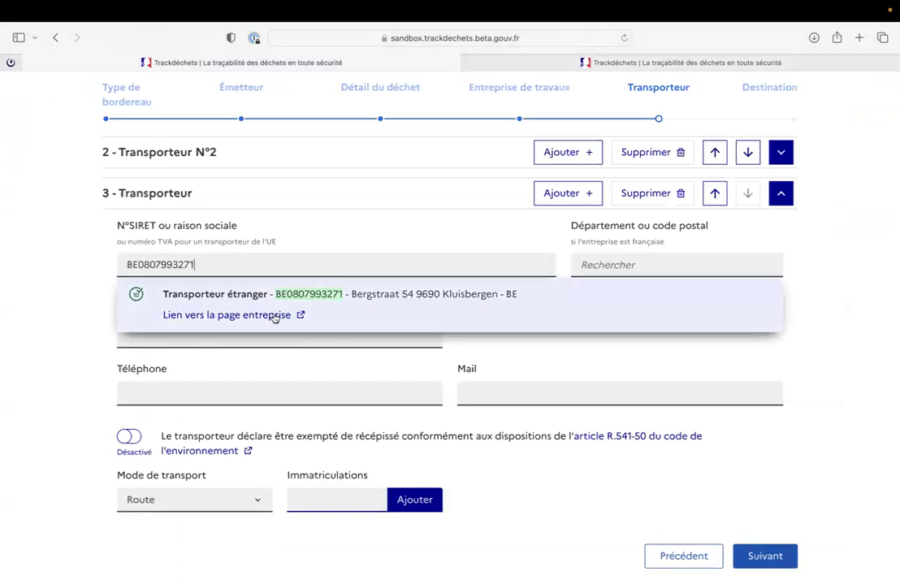
{"action": "left_click", "coordinate": [358, 315]}
{"action": "scroll", "coordinate": [354, 314], "scroll_direction": "down", "scroll_amount": 2}
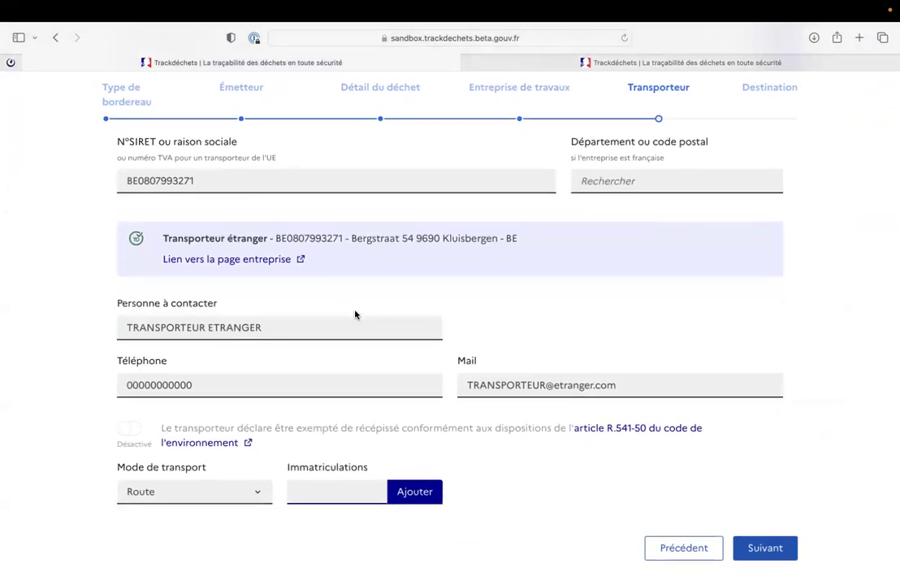
{"action": "scroll", "coordinate": [355, 314], "scroll_direction": "up", "scroll_amount": 5}
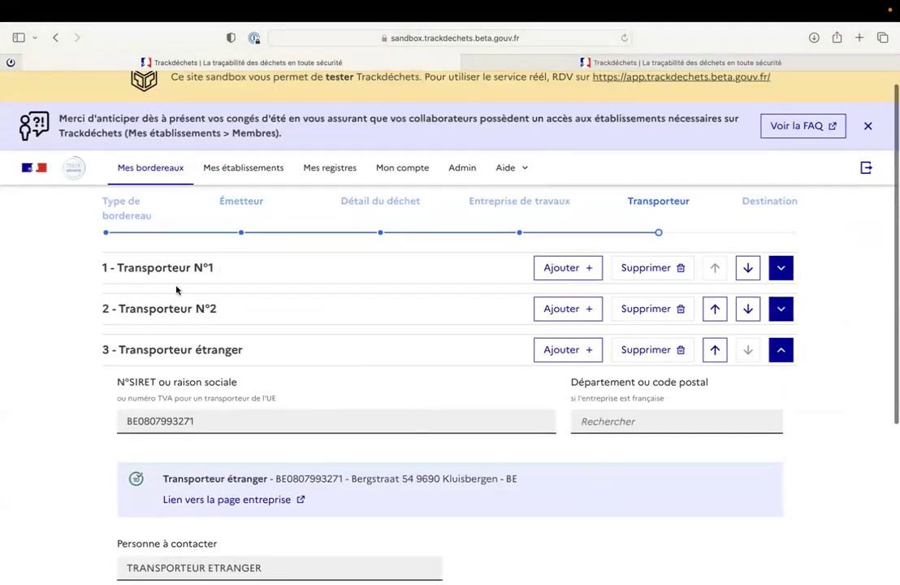
{"action": "scroll", "coordinate": [187, 382], "scroll_direction": "down", "scroll_amount": 5}
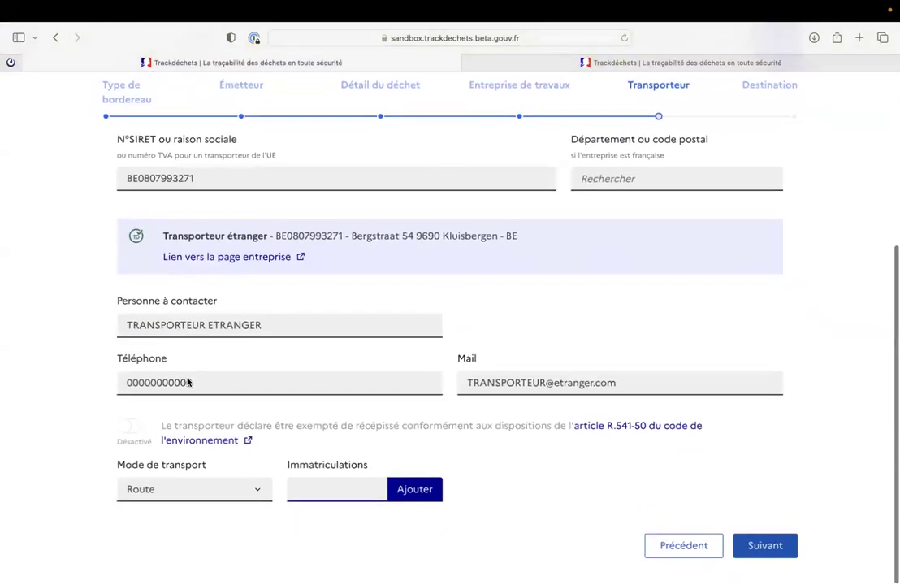
- Move Transporteur N°1 one place down in the carrier order and back up again
{"action": "scroll", "coordinate": [187, 380], "scroll_direction": "up", "scroll_amount": 4}
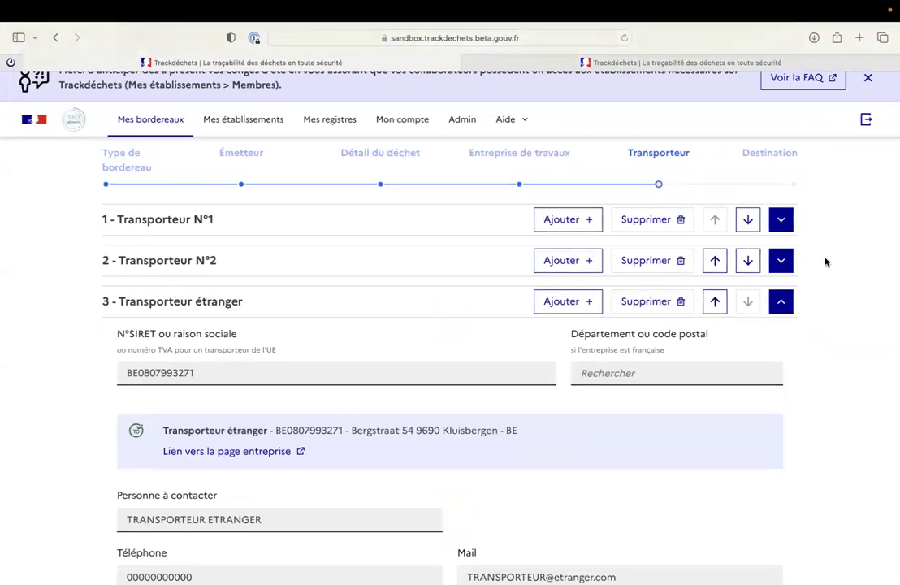
{"action": "left_click", "coordinate": [743, 221]}
{"action": "left_click", "coordinate": [715, 260]}
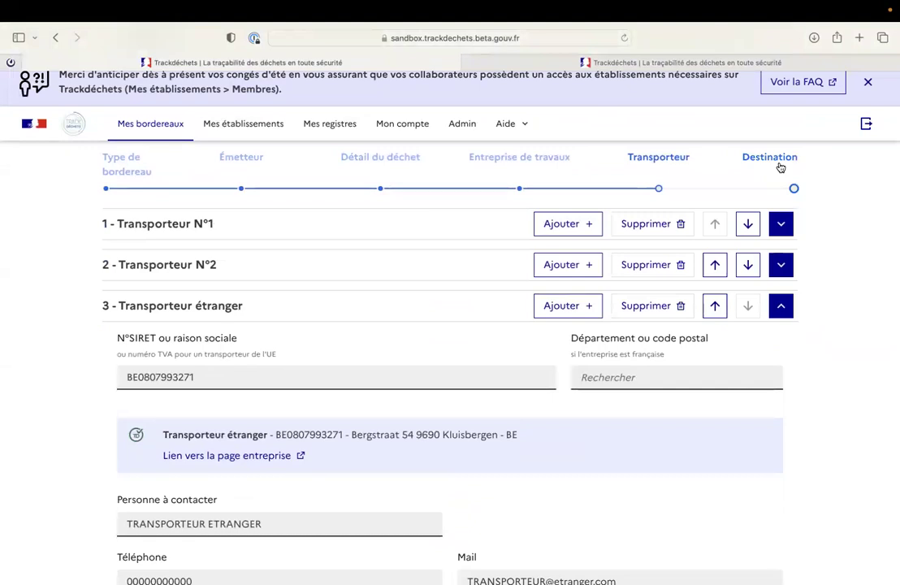
- In the Destination section, enter CAP as the N° CAP and choose operation R 5 - Recyclage ou récupération d'autres matières inorganiques (dont vitrification)
{"action": "left_click", "coordinate": [781, 167]}
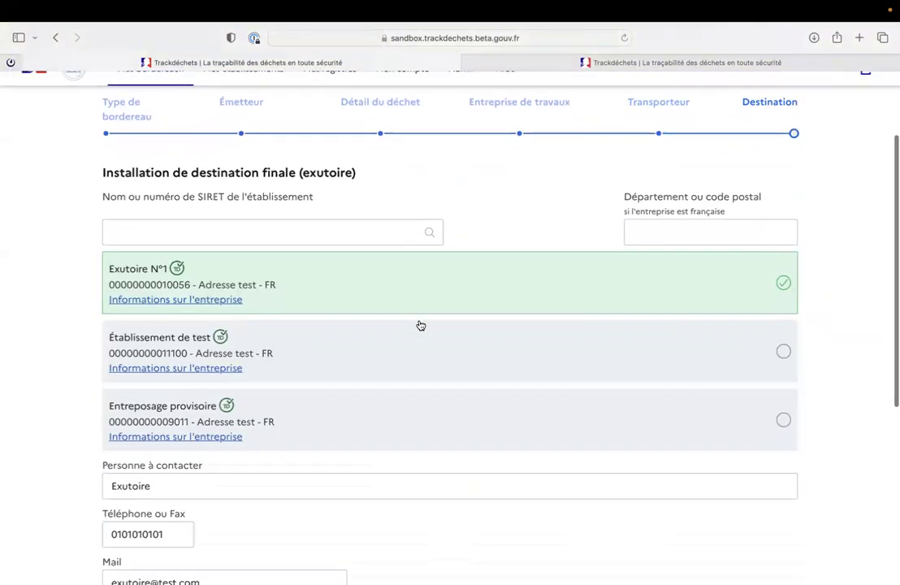
{"action": "scroll", "coordinate": [420, 323], "scroll_direction": "down", "scroll_amount": 2}
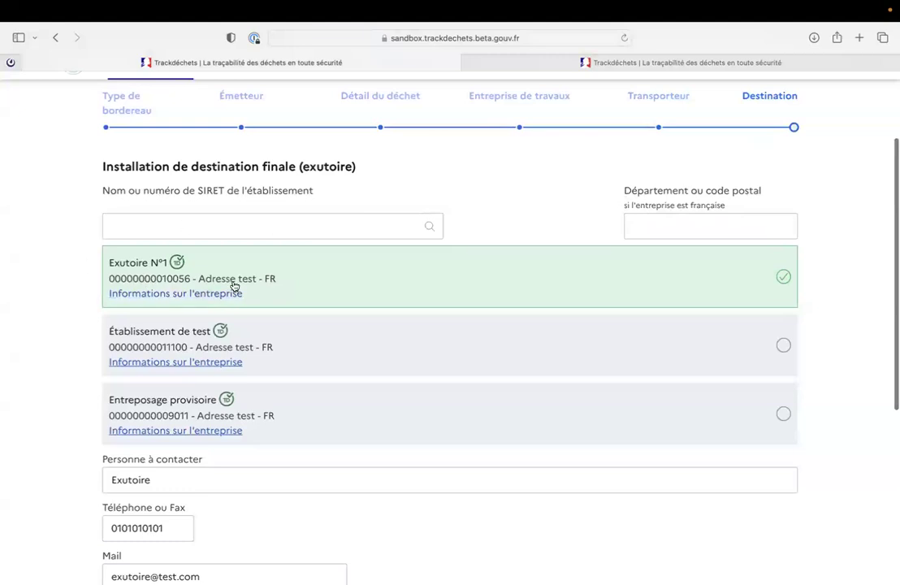
{"action": "scroll", "coordinate": [233, 289], "scroll_direction": "down", "scroll_amount": 3}
{"action": "scroll", "coordinate": [233, 286], "scroll_direction": "down", "scroll_amount": 1}
{"action": "left_click", "coordinate": [145, 481]}
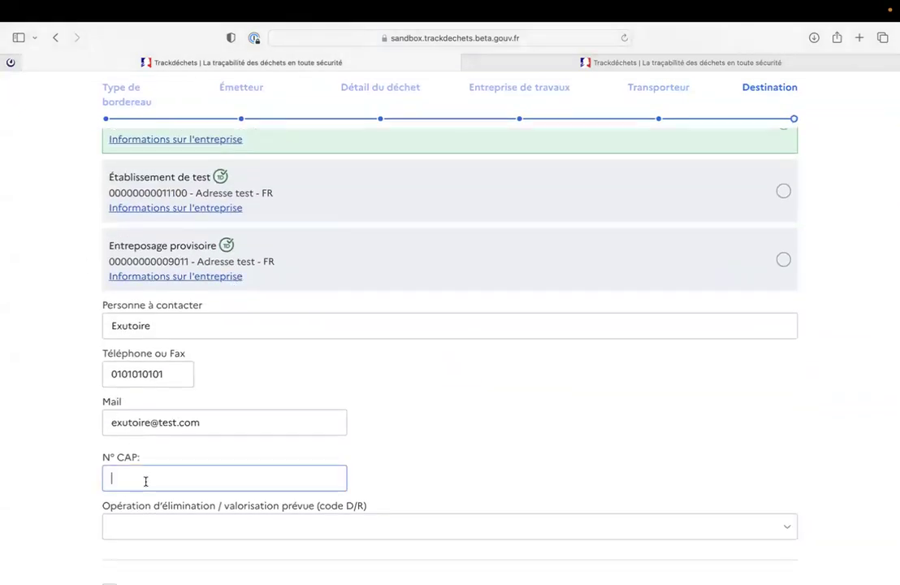
{"action": "type", "text": "CAP"}
{"action": "scroll", "coordinate": [145, 482], "scroll_direction": "down", "scroll_amount": 5}
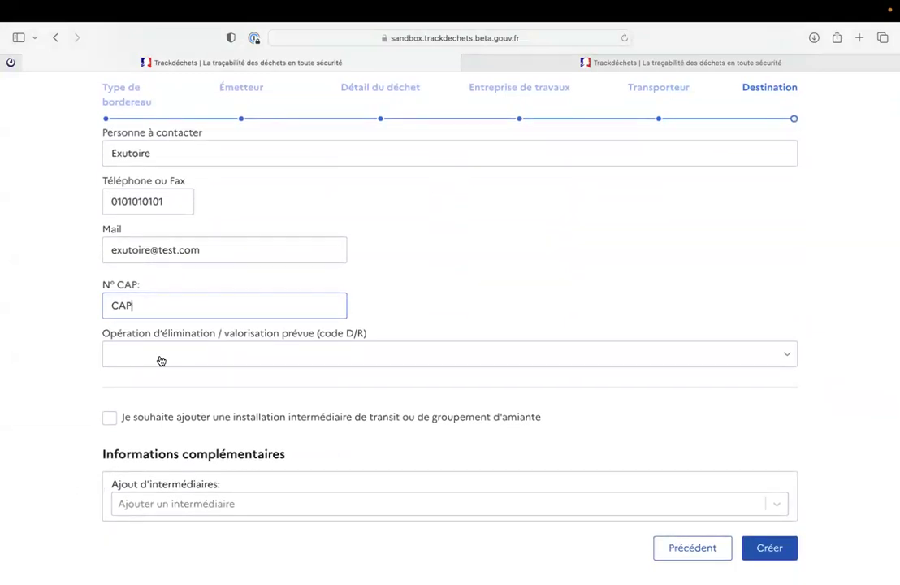
{"action": "left_click", "coordinate": [160, 361]}
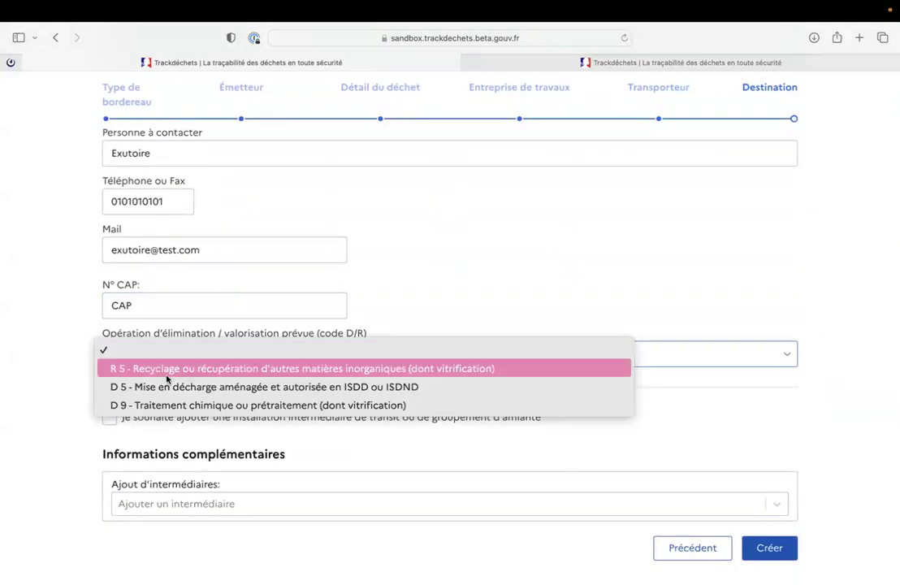
{"action": "left_click", "coordinate": [167, 373]}
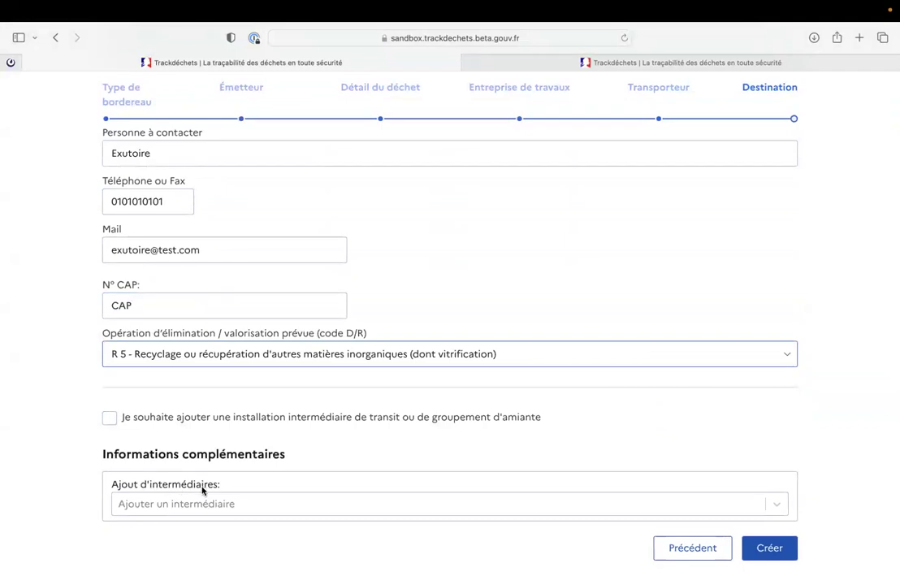
- Check the available intermediary types, leave the intermediary field empty and create the slip
{"action": "left_click", "coordinate": [178, 505]}
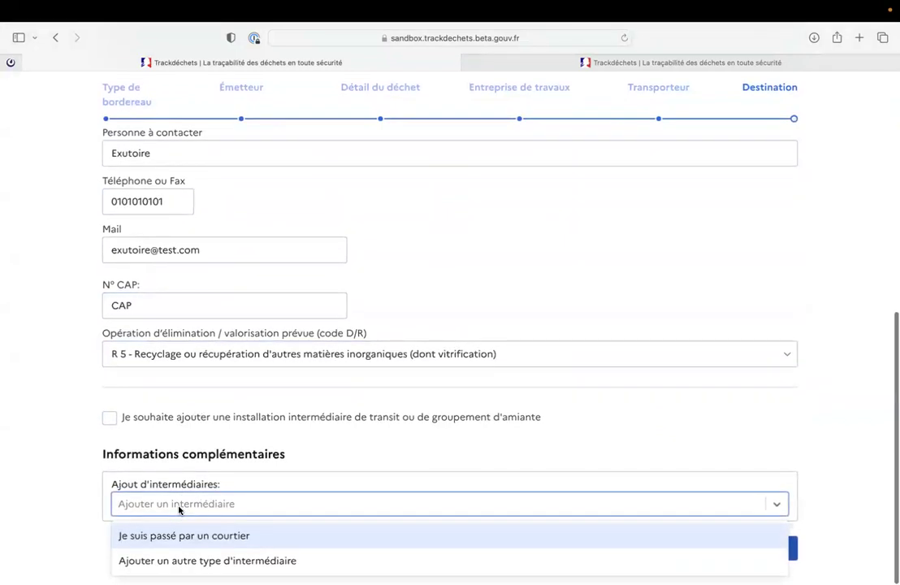
{"action": "left_click", "coordinate": [830, 525]}
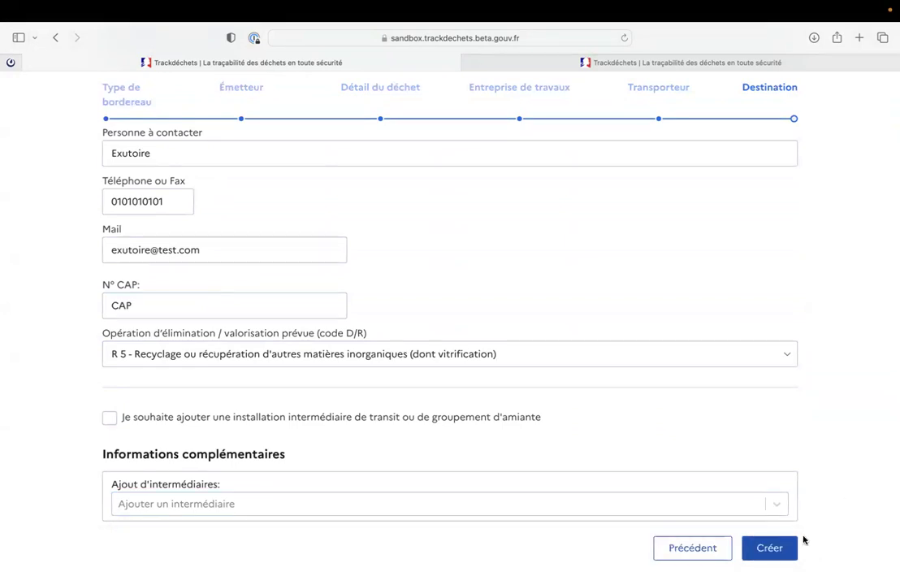
{"action": "left_click", "coordinate": [776, 545]}
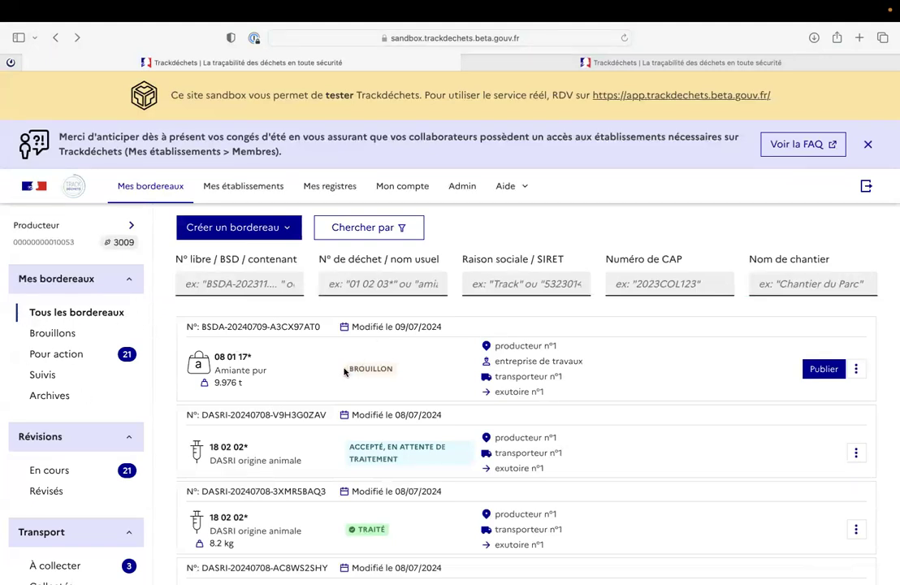
- Publish the newly created Amiante pur draft slip and confirm the publication
{"action": "left_click_drag", "start_coordinate": [345, 369], "coordinate": [448, 368]}
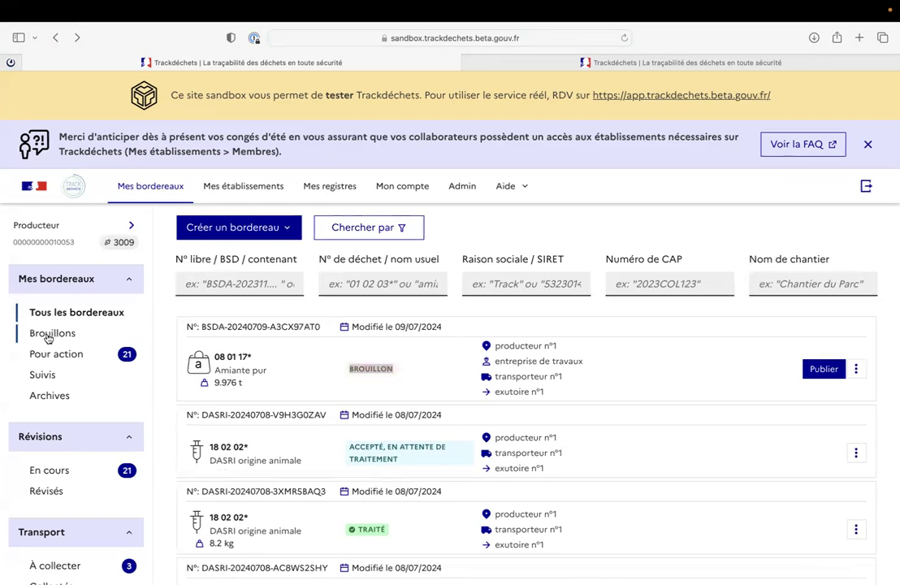
{"action": "left_click", "coordinate": [259, 353]}
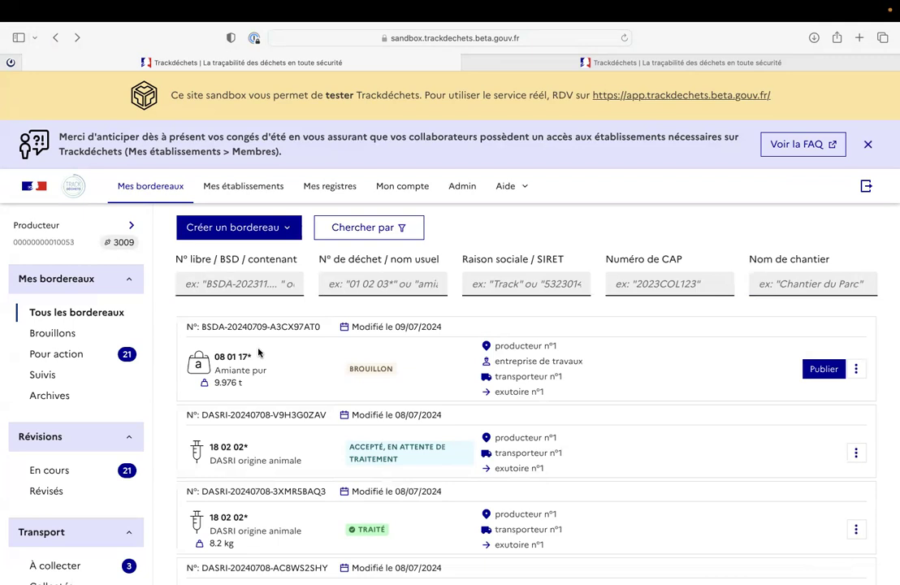
{"action": "left_click", "coordinate": [822, 371]}
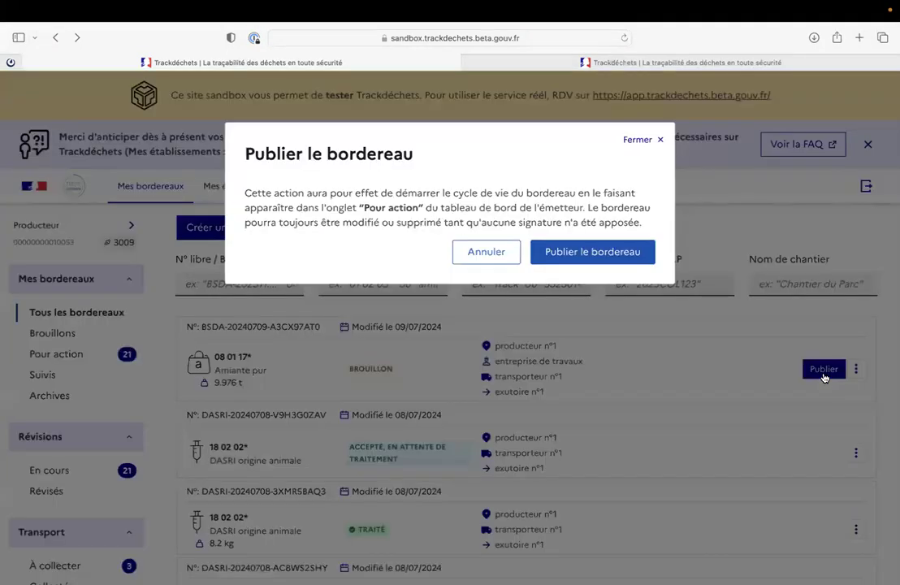
{"action": "left_click", "coordinate": [589, 252]}
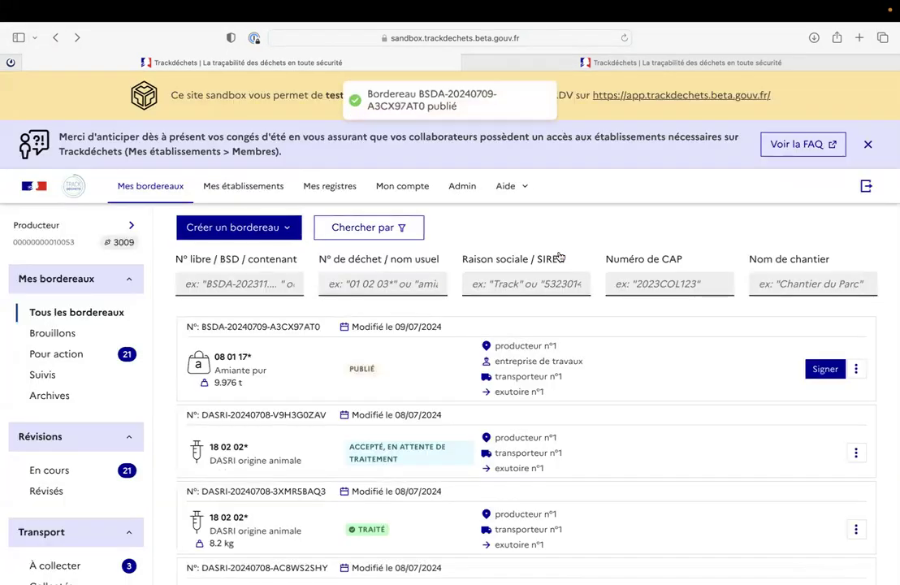
- Open the issuer signature of the published Amiante pur slip, review its summary and sign it with Producteur Amiante as the signatory
{"action": "scroll", "coordinate": [635, 351], "scroll_direction": "down", "scroll_amount": 1}
{"action": "scroll", "coordinate": [633, 352], "scroll_direction": "up", "scroll_amount": 1}
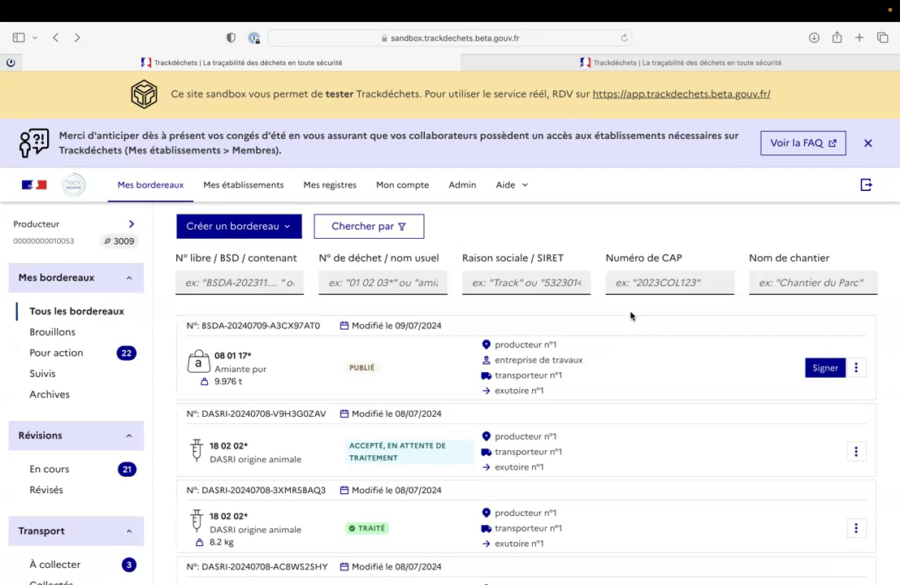
{"action": "scroll", "coordinate": [733, 357], "scroll_direction": "down", "scroll_amount": 1}
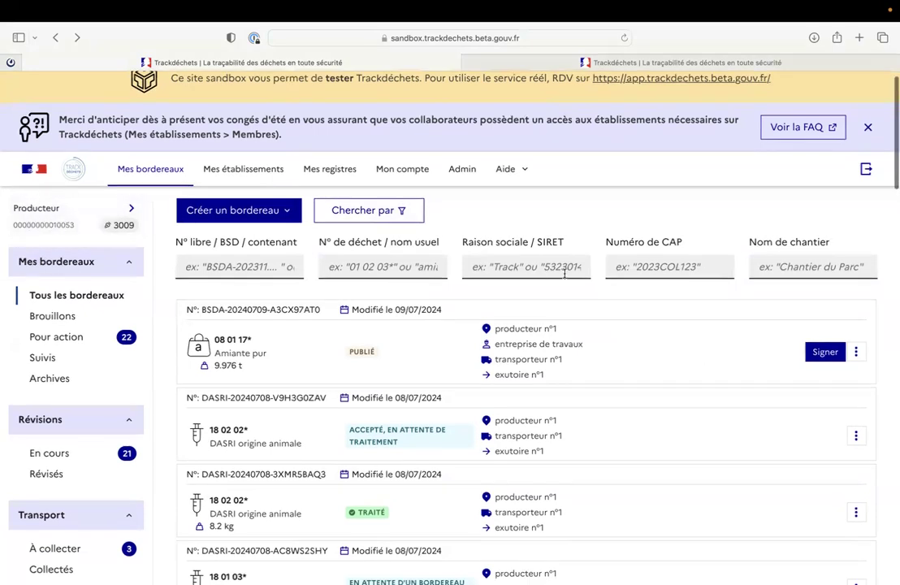
{"action": "left_click", "coordinate": [825, 351]}
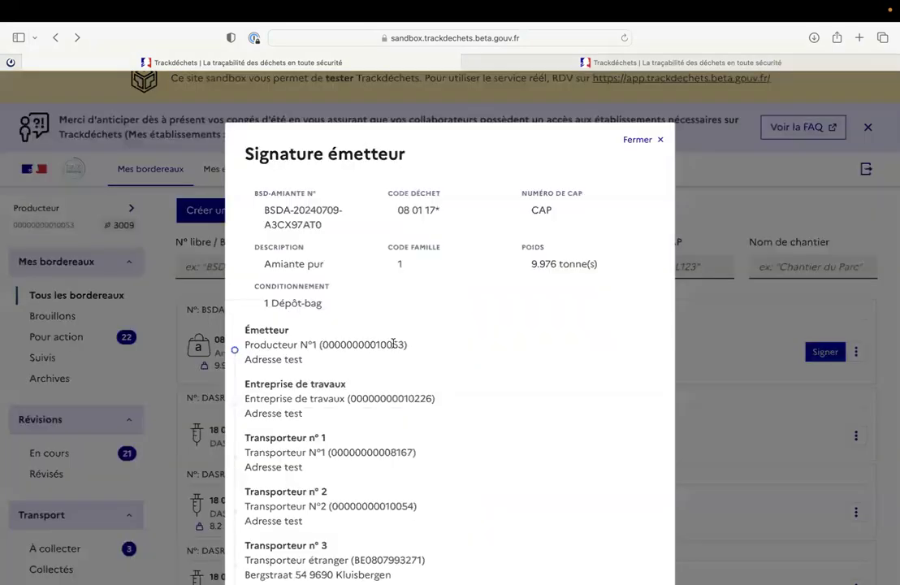
{"action": "scroll", "coordinate": [492, 176], "scroll_direction": "down", "scroll_amount": 3}
{"action": "scroll", "coordinate": [499, 158], "scroll_direction": "up", "scroll_amount": 2}
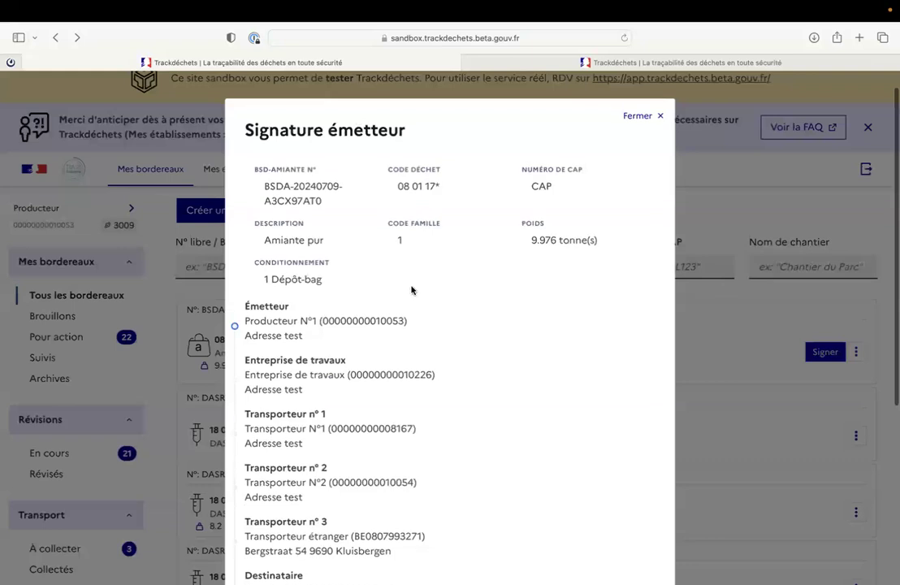
{"action": "scroll", "coordinate": [412, 291], "scroll_direction": "down", "scroll_amount": 4}
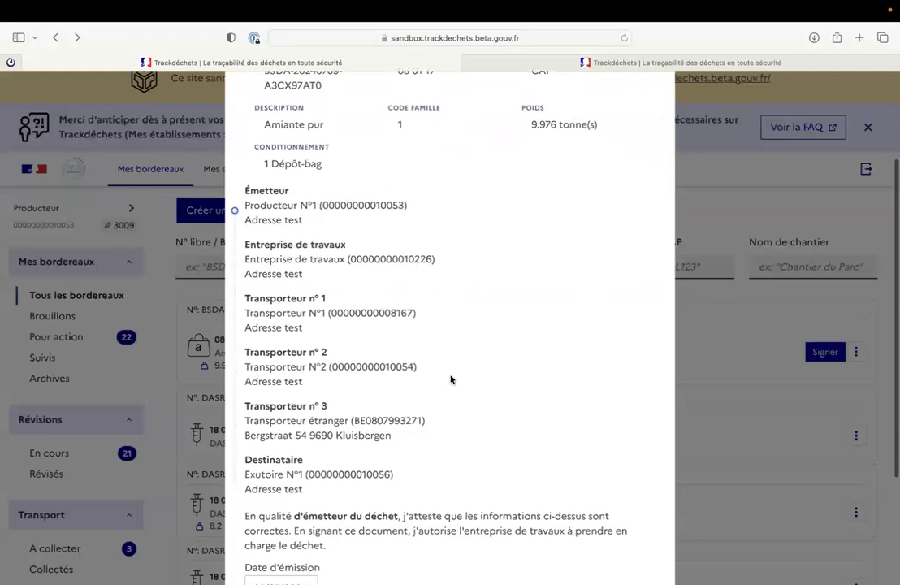
{"action": "scroll", "coordinate": [451, 379], "scroll_direction": "down", "scroll_amount": 3}
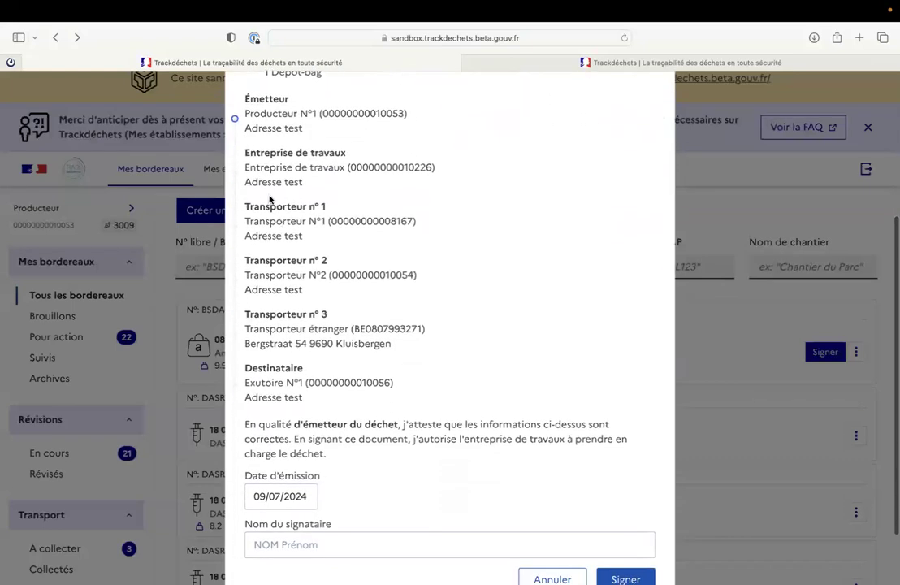
{"action": "scroll", "coordinate": [292, 341], "scroll_direction": "down", "scroll_amount": 2}
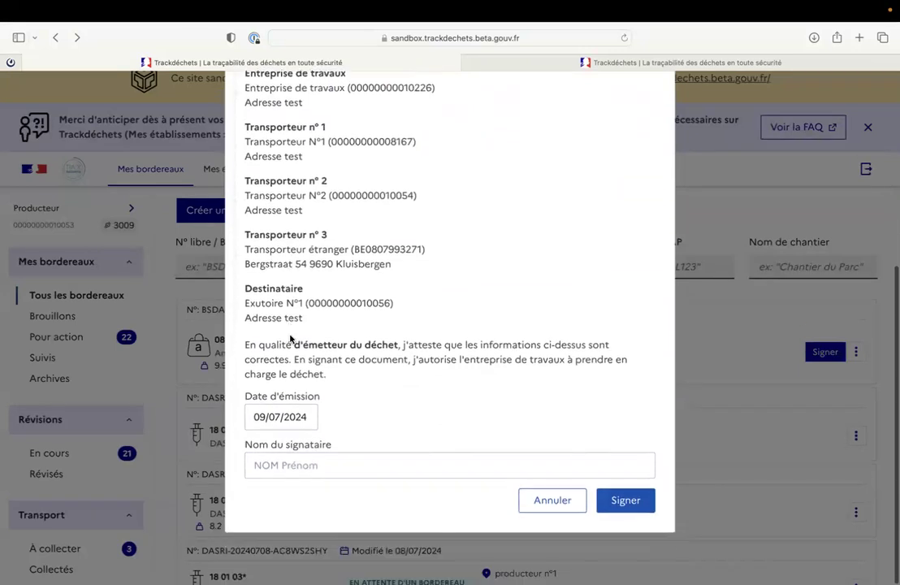
{"action": "left_click", "coordinate": [319, 467]}
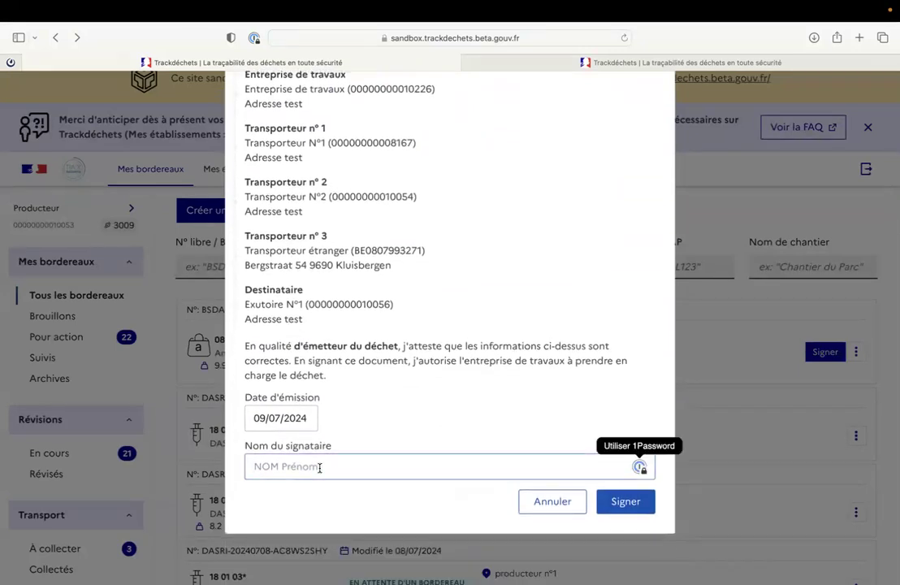
{"action": "type", "text": "Producteur Amiante"}
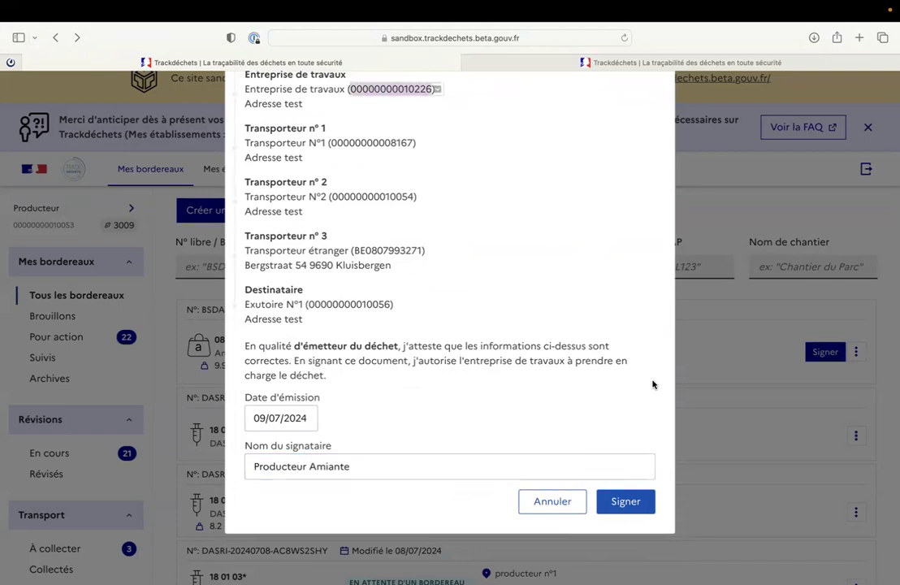
{"action": "left_click", "coordinate": [626, 502]}
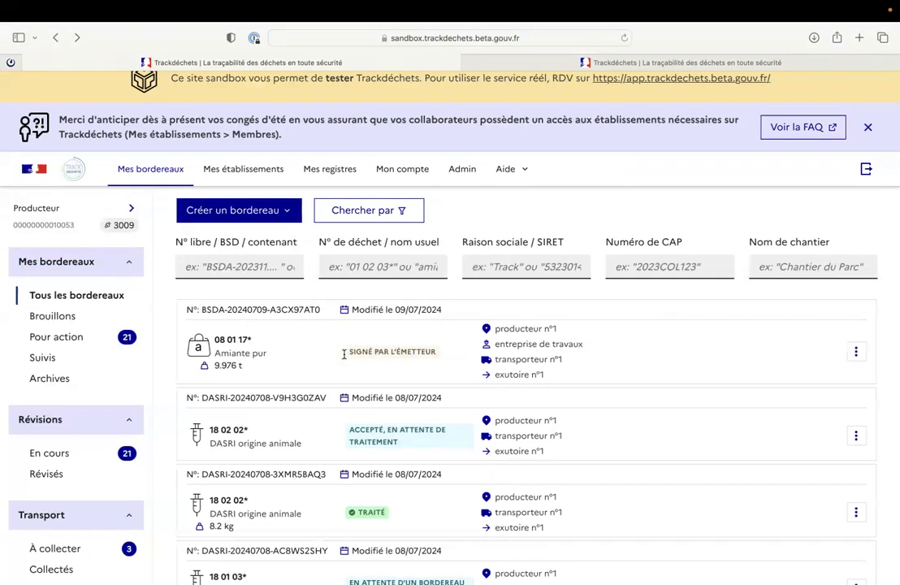
- Check the Amiante pur slip's status in the full slip list and in the Suivis list
{"action": "left_click_drag", "start_coordinate": [345, 355], "coordinate": [463, 355]}
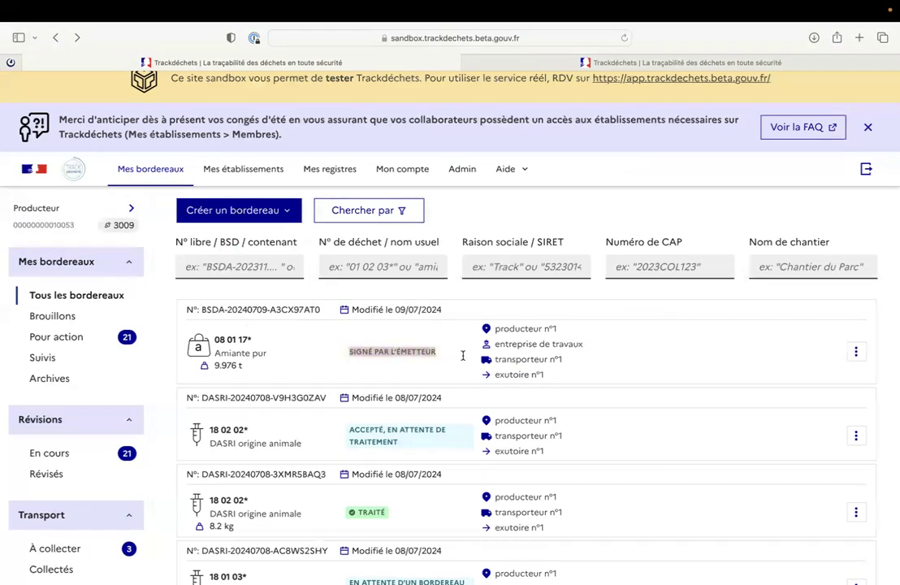
{"action": "left_click", "coordinate": [42, 357]}
{"action": "left_click_drag", "start_coordinate": [350, 352], "coordinate": [463, 353]}
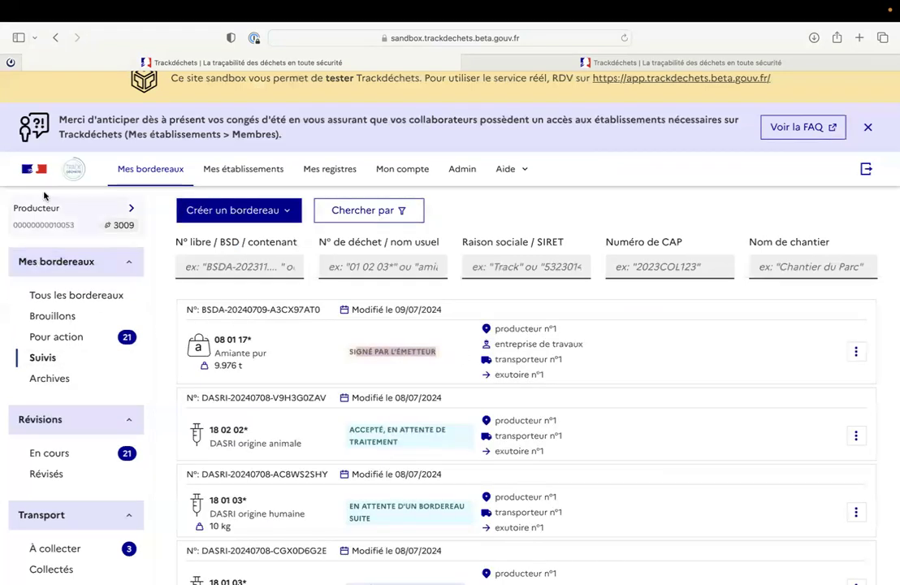
- Search the establishments by the works company's SIRET number and switch to Entreprise de travaux BSDA
{"action": "left_click", "coordinate": [131, 208]}
{"action": "left_click", "coordinate": [63, 253]}
{"action": "key", "text": "super+v"}
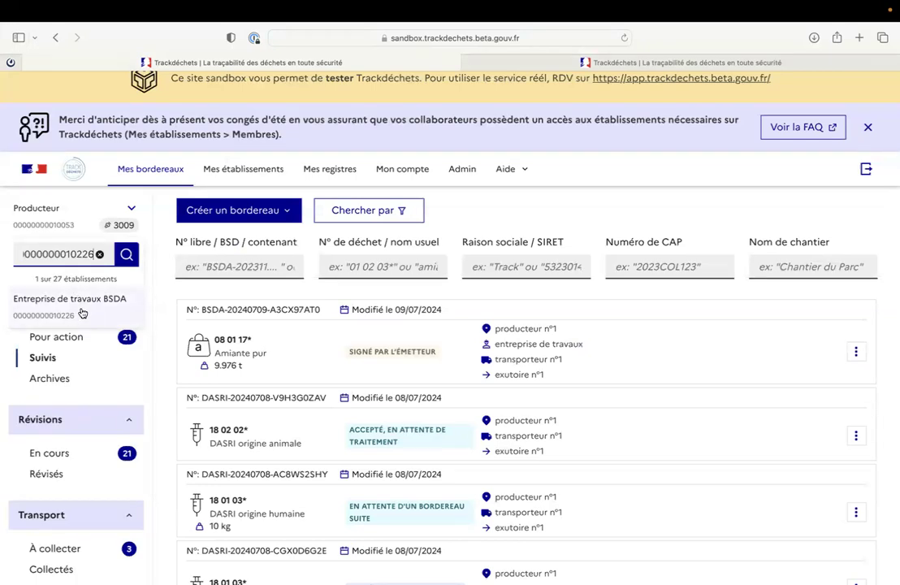
{"action": "left_click", "coordinate": [82, 308]}
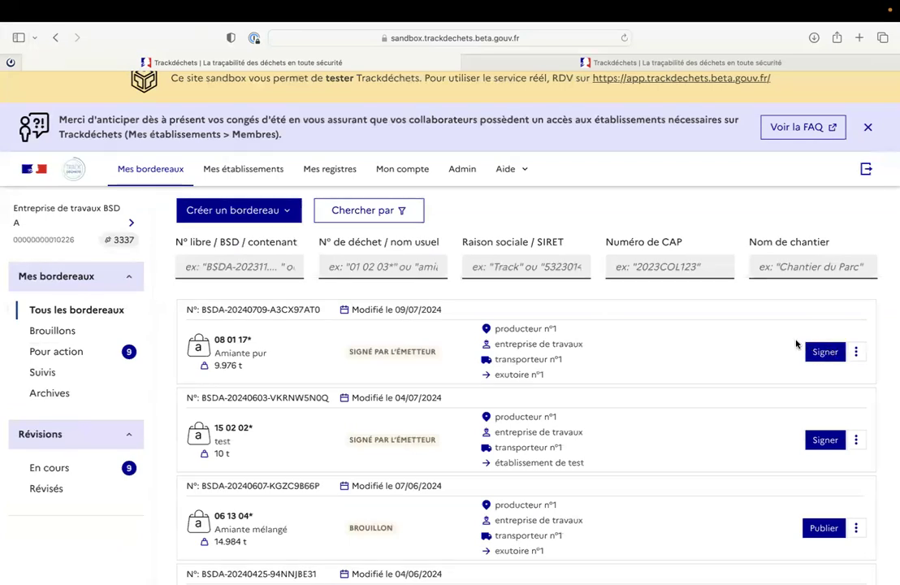
- Review the Amiante pur slip's waste, packaging, quantity and seal details and sign it as works company with signatory Mr Entreprise de travaux
{"action": "left_click", "coordinate": [824, 351]}
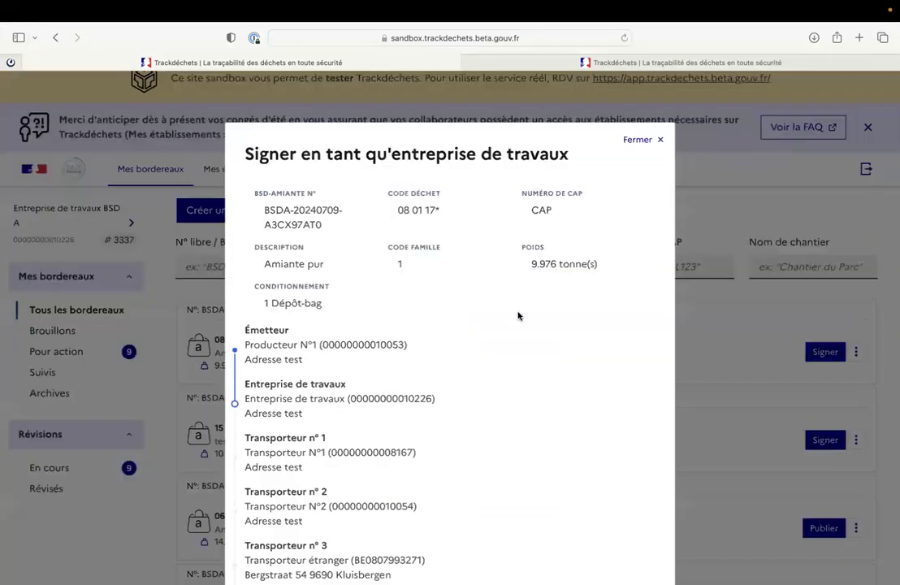
{"action": "scroll", "coordinate": [518, 316], "scroll_direction": "down", "scroll_amount": 5}
{"action": "scroll", "coordinate": [518, 316], "scroll_direction": "down", "scroll_amount": 2}
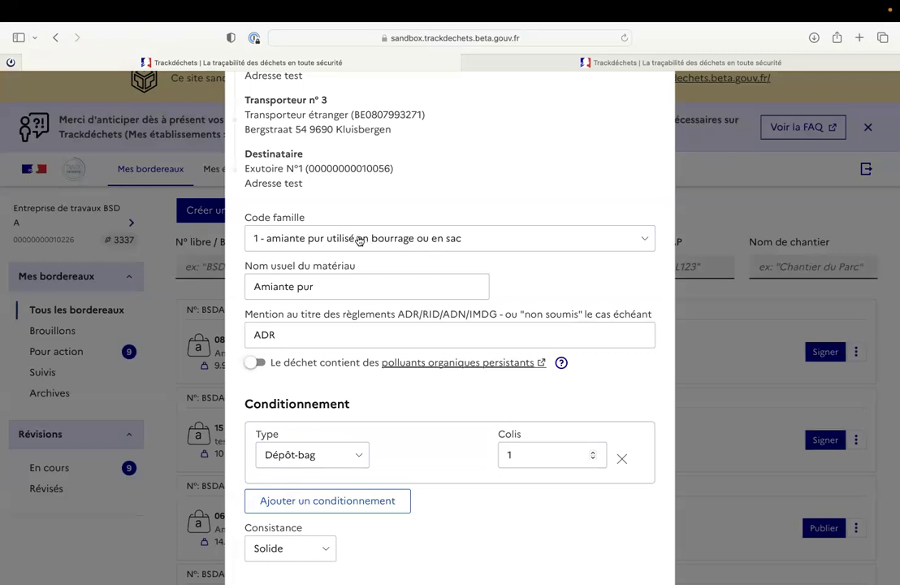
{"action": "scroll", "coordinate": [290, 305], "scroll_direction": "down", "scroll_amount": 3}
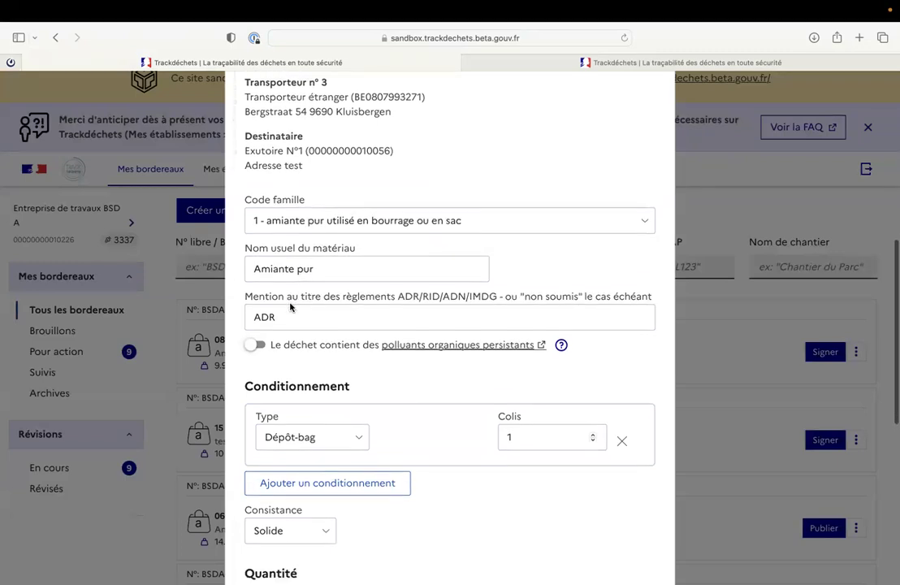
{"action": "scroll", "coordinate": [290, 305], "scroll_direction": "down", "scroll_amount": 2}
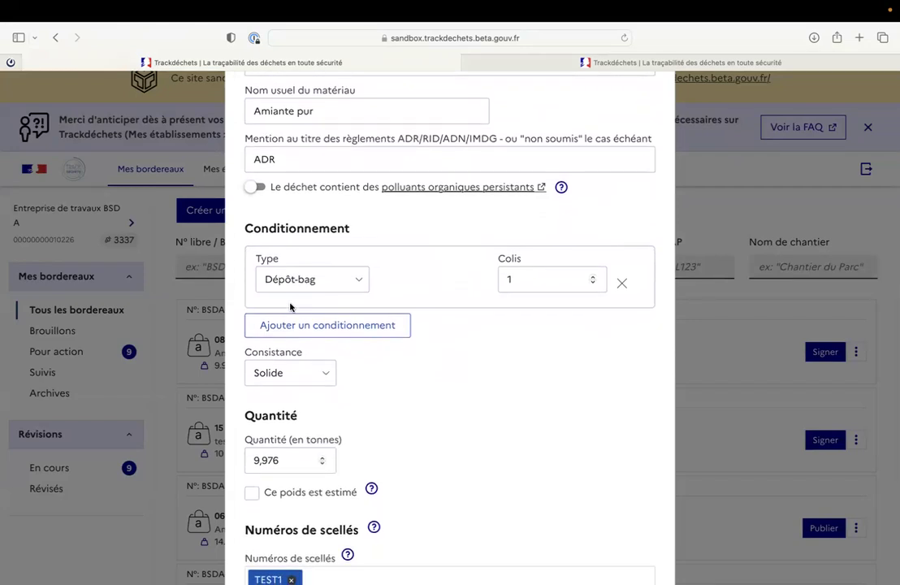
{"action": "scroll", "coordinate": [290, 306], "scroll_direction": "down", "scroll_amount": 3}
{"action": "scroll", "coordinate": [290, 305], "scroll_direction": "down", "scroll_amount": 5}
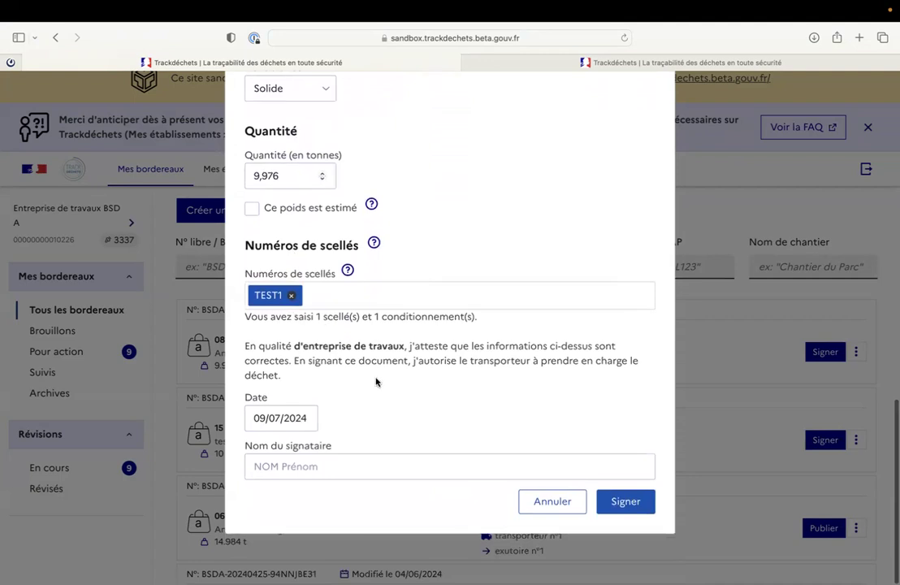
{"action": "left_click", "coordinate": [633, 465]}
{"action": "type", "text": "Mr Entreprise de travaux"}
{"action": "left_click", "coordinate": [625, 501]}
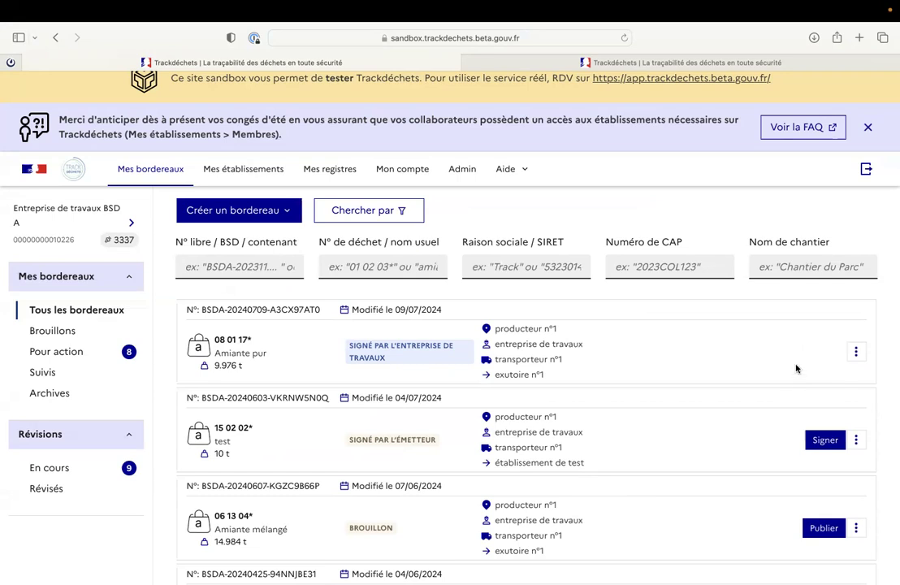
- Open the signed Amiante pur slip for editing, move Transporteur N°1 one place down in the carrier order and restore it to first
{"action": "left_click", "coordinate": [856, 353]}
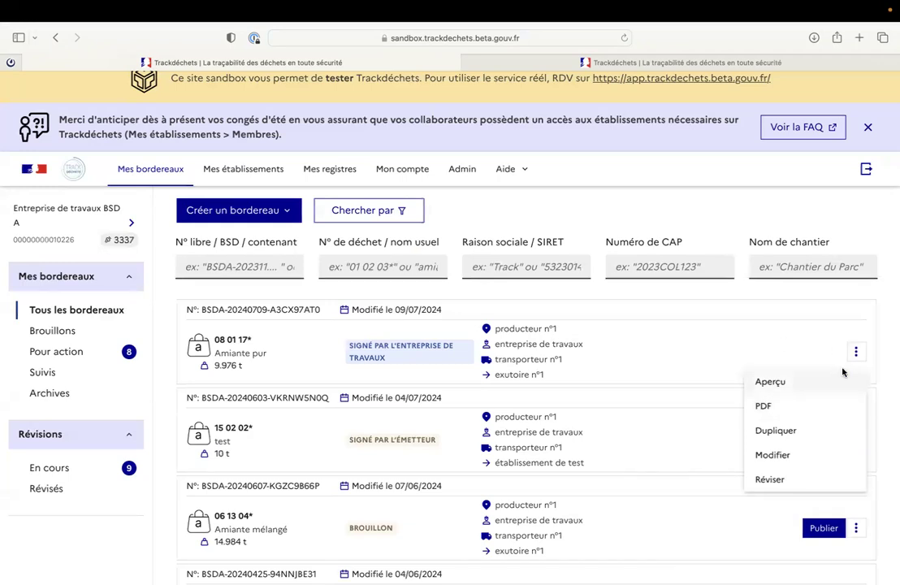
{"action": "left_click", "coordinate": [783, 454]}
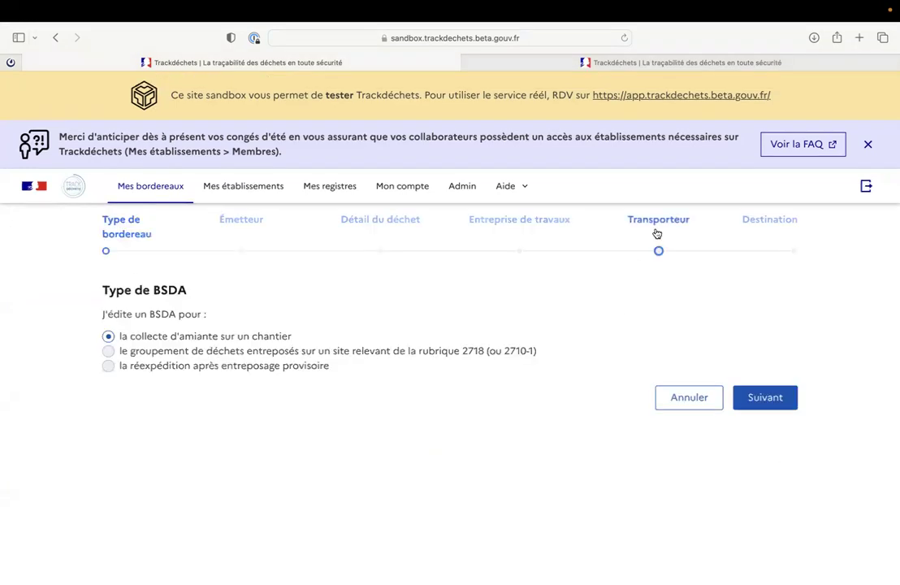
{"action": "left_click", "coordinate": [644, 221]}
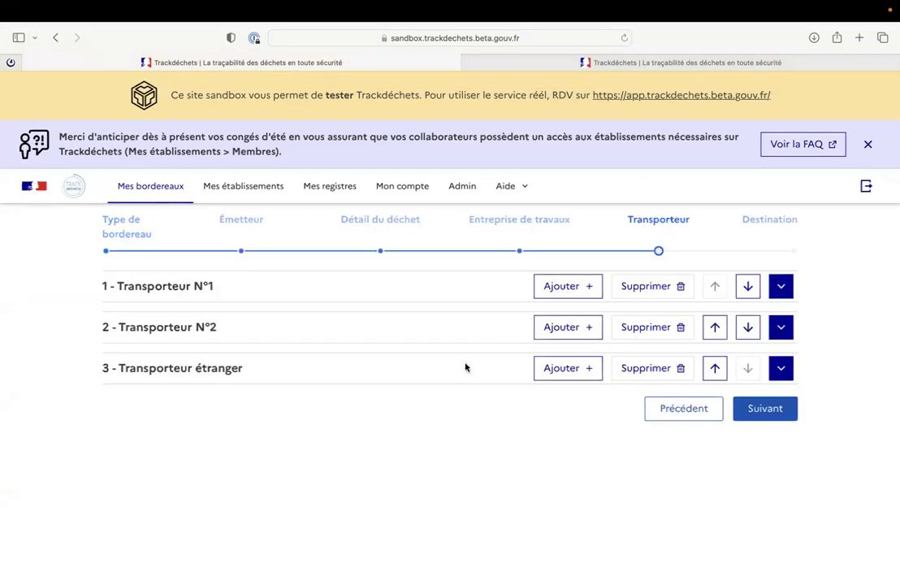
{"action": "left_click", "coordinate": [747, 285]}
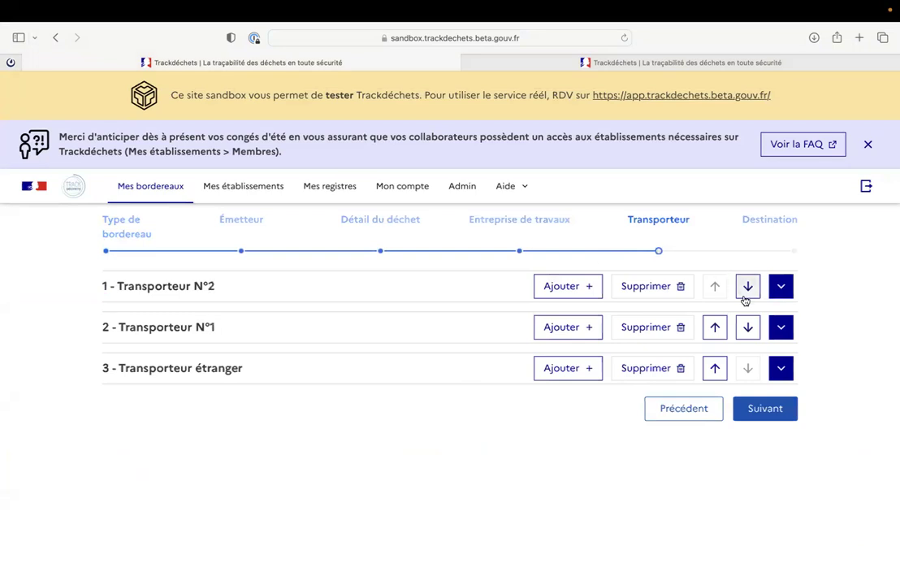
{"action": "left_click", "coordinate": [715, 368]}
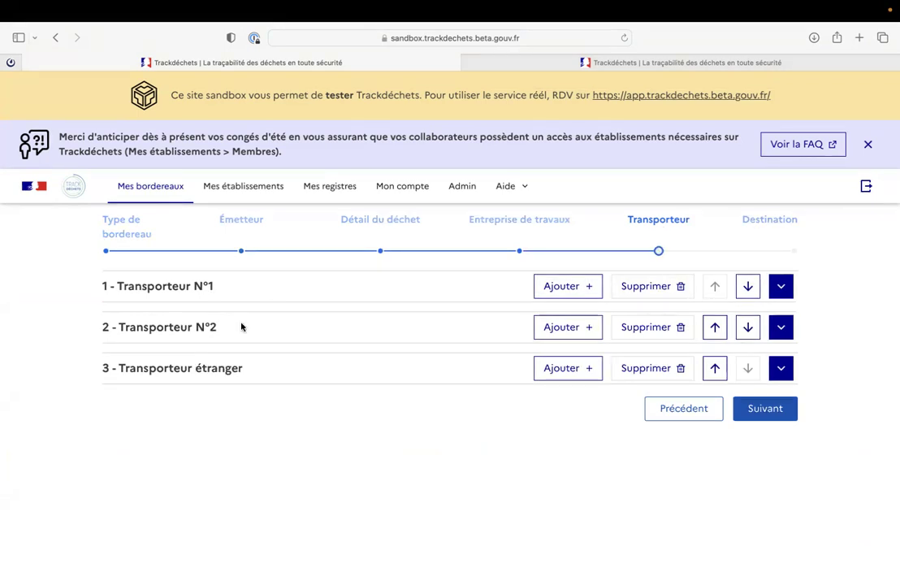
- Go through the slip's Destination section without changing it and save the slip
{"action": "left_click", "coordinate": [770, 221]}
{"action": "scroll", "coordinate": [772, 226], "scroll_direction": "down", "scroll_amount": 3}
{"action": "scroll", "coordinate": [771, 226], "scroll_direction": "down", "scroll_amount": 8}
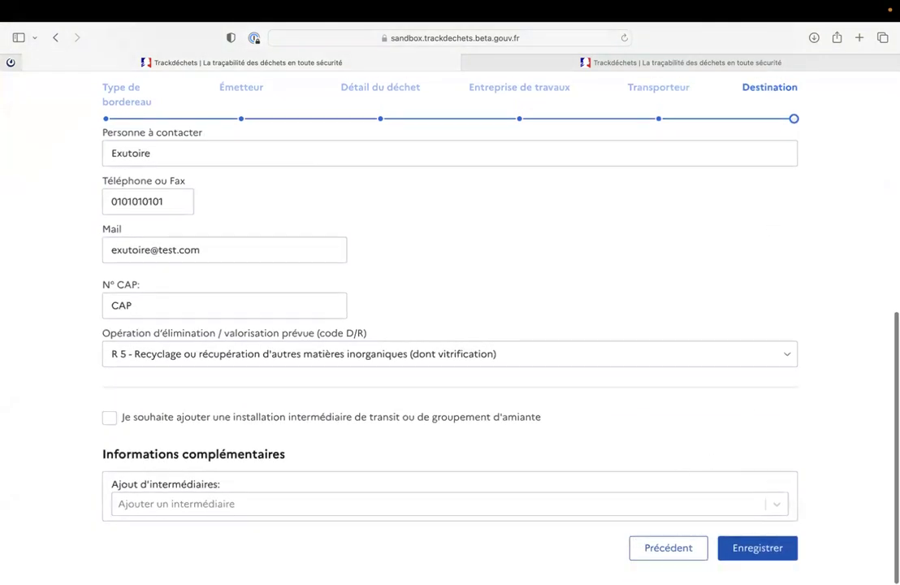
{"action": "left_click", "coordinate": [762, 549]}
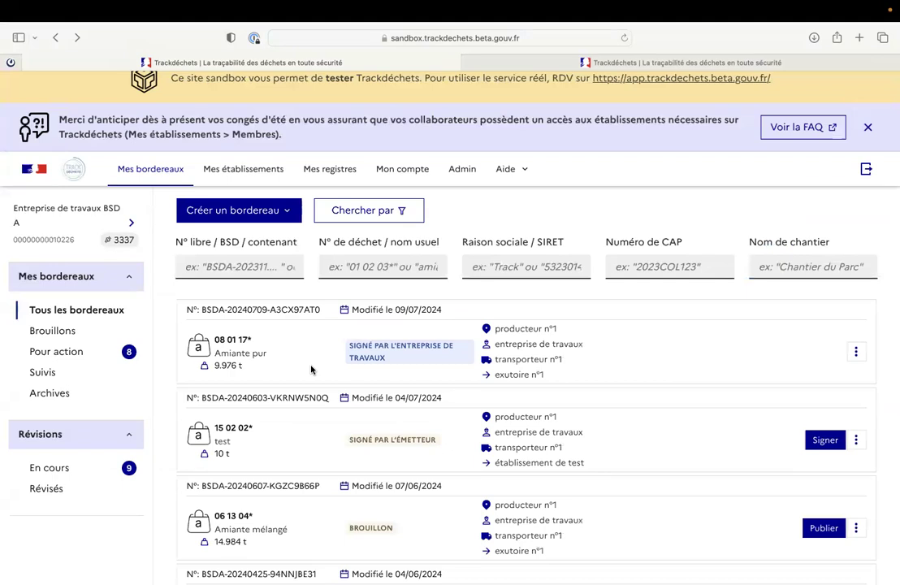
- Search the establishments for transpo, switch to ECOTRANSIT and display its slips awaiting collection
{"action": "left_click", "coordinate": [63, 215]}
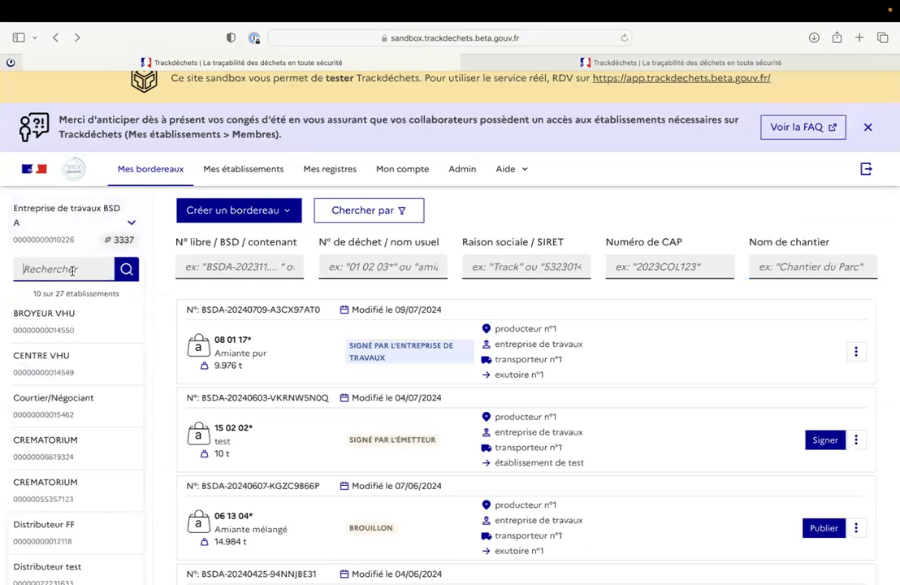
{"action": "type", "text": "transpo"}
{"action": "left_click", "coordinate": [71, 328]}
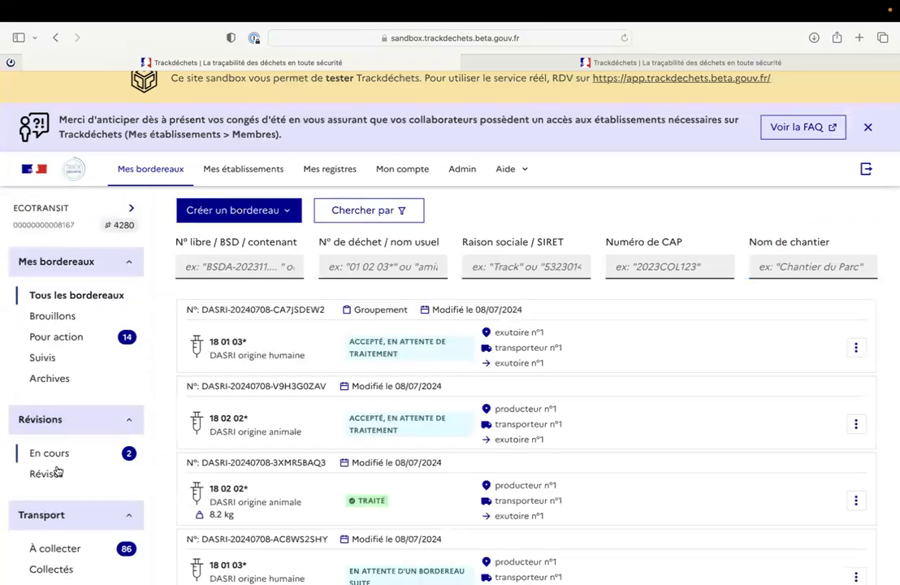
{"action": "left_click", "coordinate": [61, 547]}
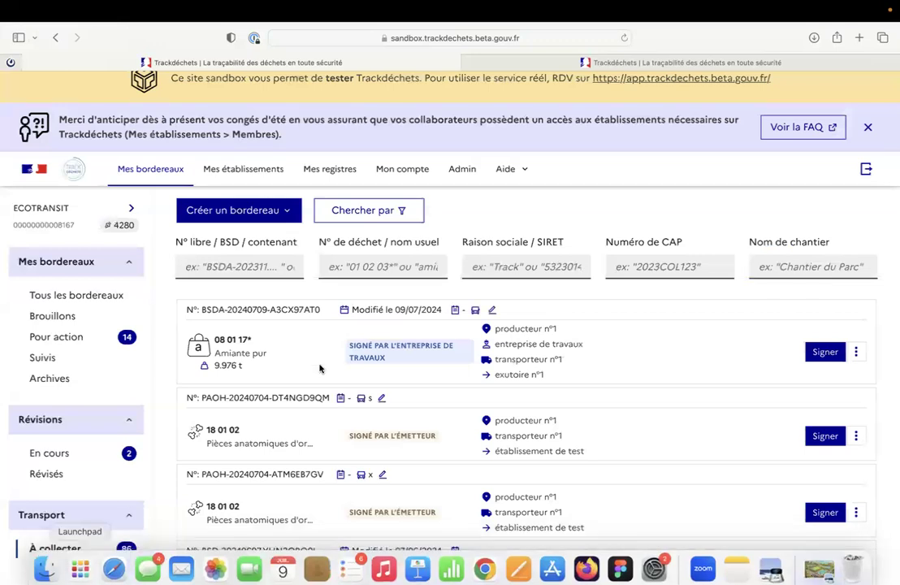
- Open the pickup signature for the Amiante pur slip and add XX XXX XX as the vehicle registration
{"action": "scroll", "coordinate": [319, 367], "scroll_direction": "down", "scroll_amount": 3}
{"action": "left_click_drag", "start_coordinate": [199, 203], "coordinate": [313, 204]}
{"action": "left_click_drag", "start_coordinate": [350, 237], "coordinate": [381, 243]}
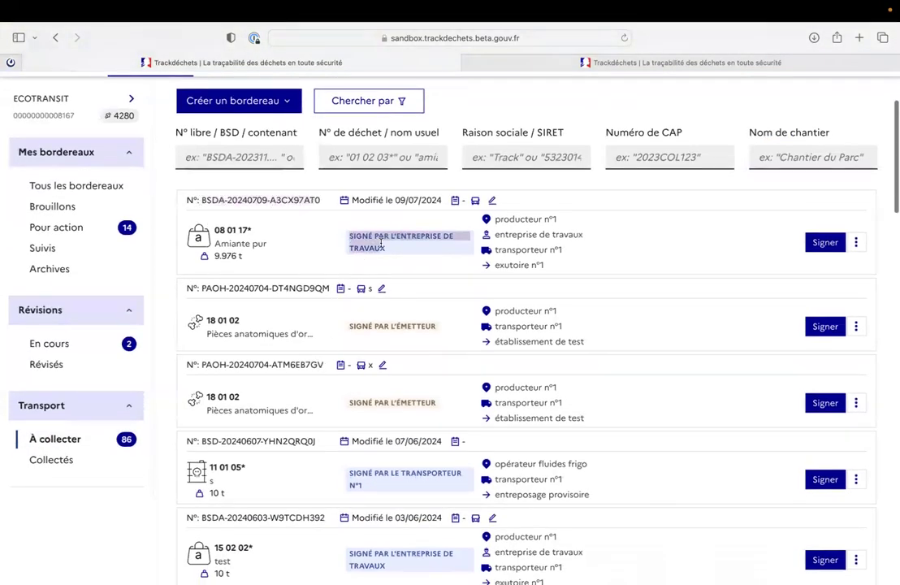
{"action": "left_click", "coordinate": [824, 242]}
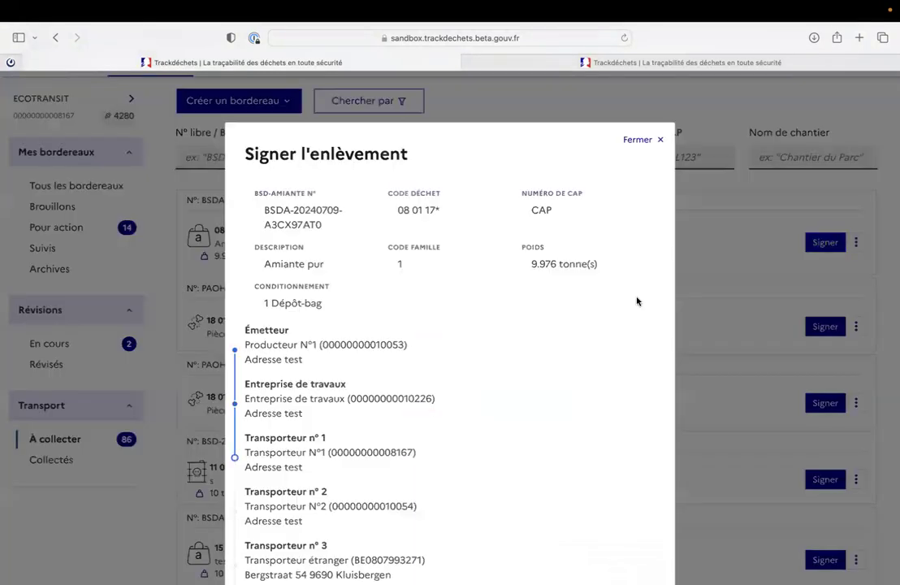
{"action": "scroll", "coordinate": [543, 304], "scroll_direction": "down", "scroll_amount": 2}
{"action": "scroll", "coordinate": [542, 304], "scroll_direction": "down", "scroll_amount": 5}
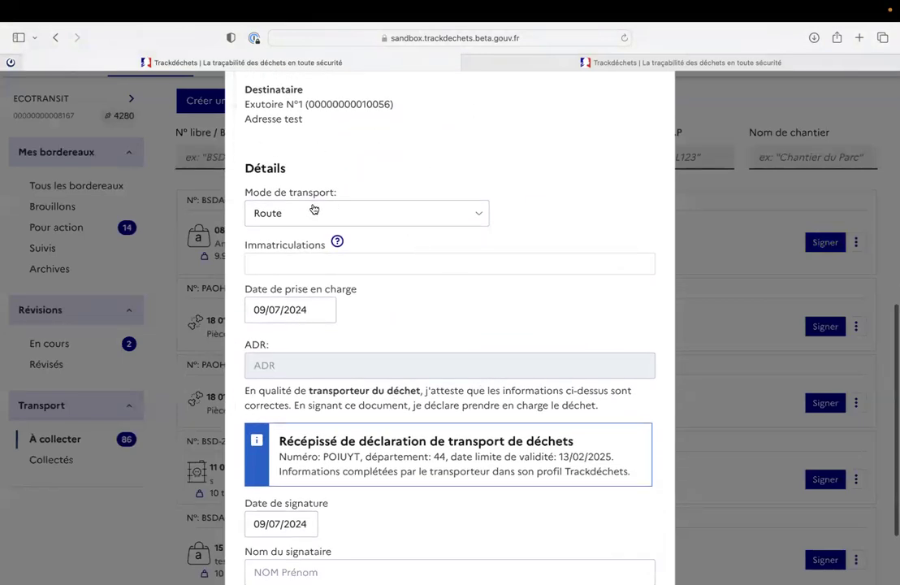
{"action": "type", "text": "XX XXX XX"}
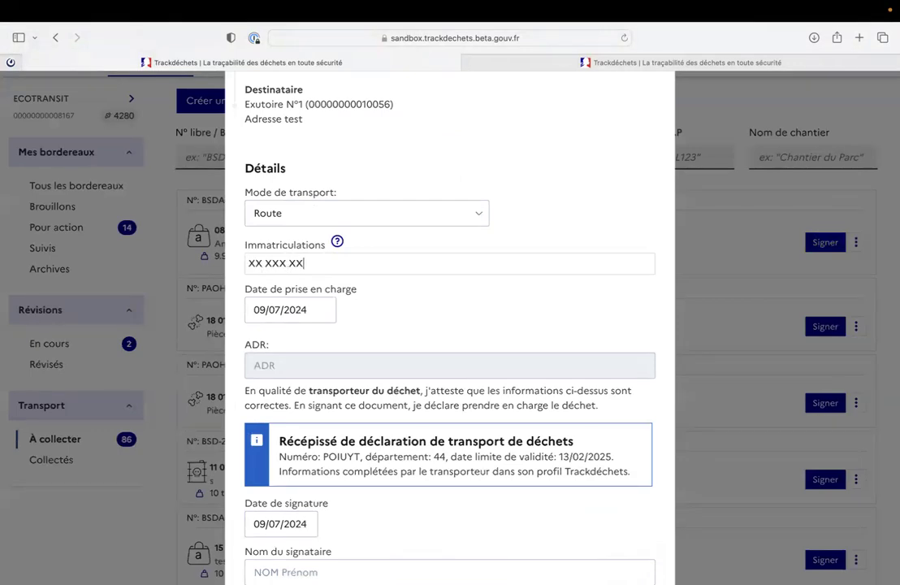
{"action": "scroll", "coordinate": [542, 365], "scroll_direction": "down", "scroll_amount": 3}
{"action": "left_click", "coordinate": [635, 371]}
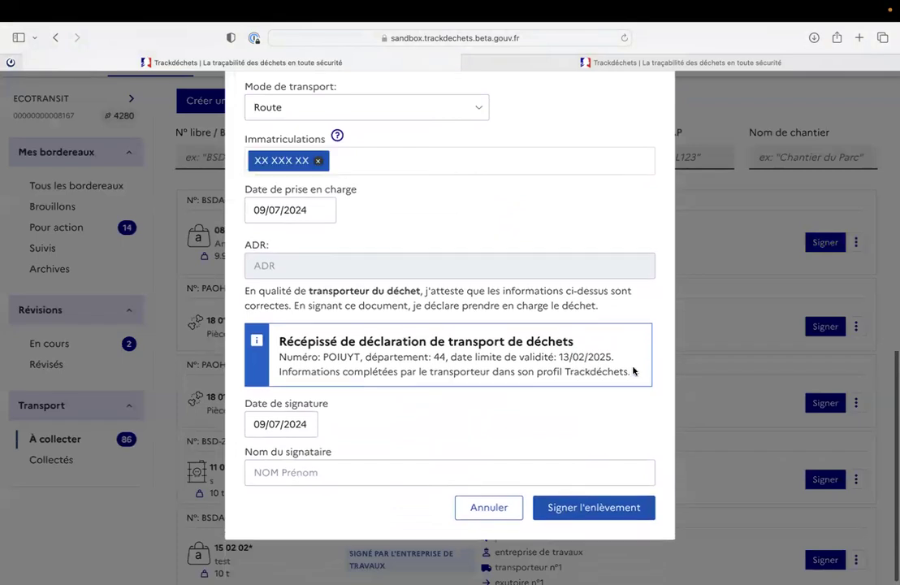
- Sign the Amiante pur slip's pickup with Transporteur N°1 as the signatory name
{"action": "left_click_drag", "start_coordinate": [634, 371], "coordinate": [276, 342]}
{"action": "left_click", "coordinate": [296, 472]}
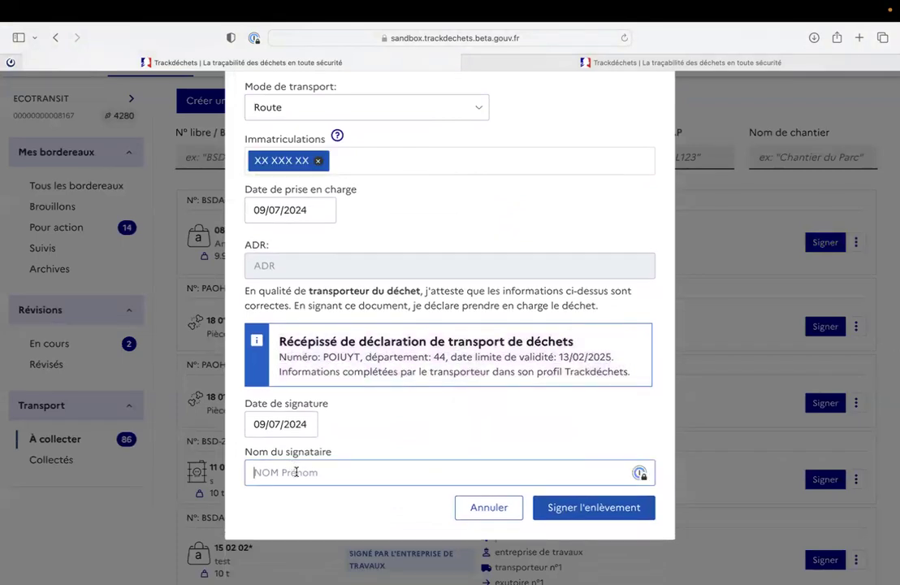
{"action": "type", "text": "Transporteur N°1"}
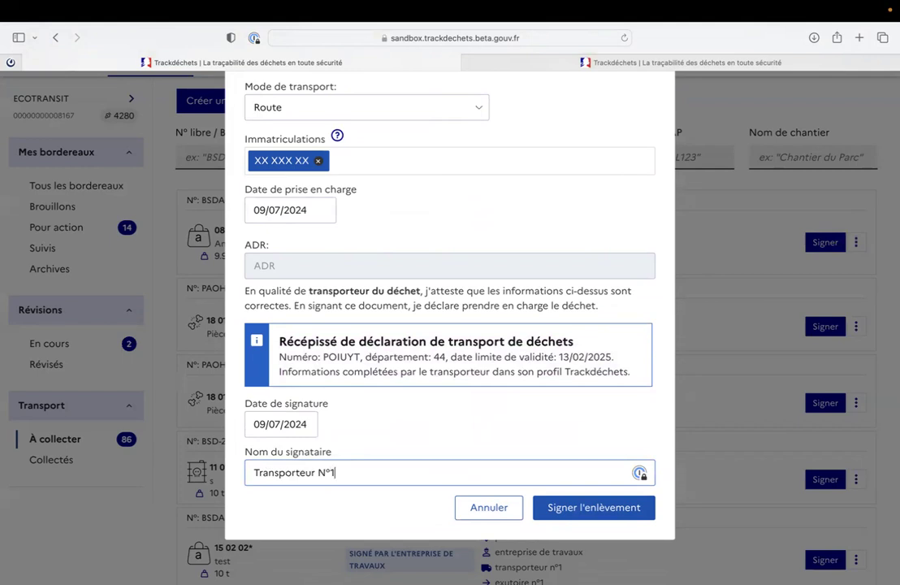
{"action": "left_click", "coordinate": [593, 507]}
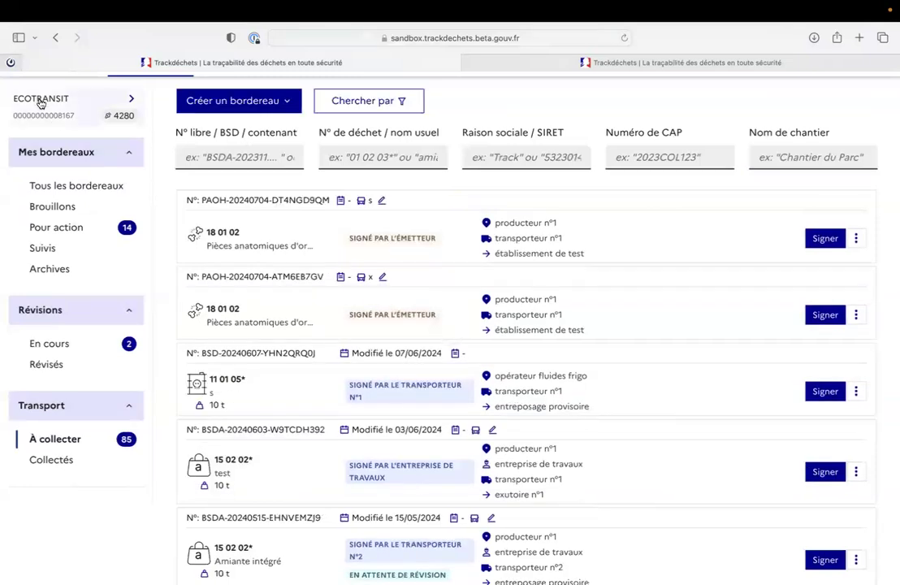
- Display ECOTRANSIT's collected slips and open the Amiante pur slip for editing at its Transporteur section
{"action": "left_click", "coordinate": [50, 460]}
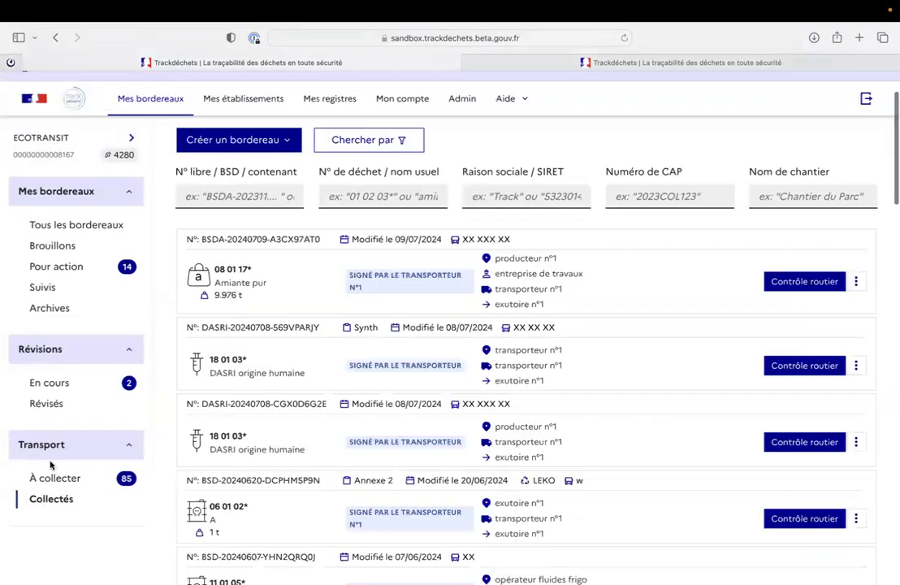
{"action": "left_click_drag", "start_coordinate": [348, 274], "coordinate": [380, 291]}
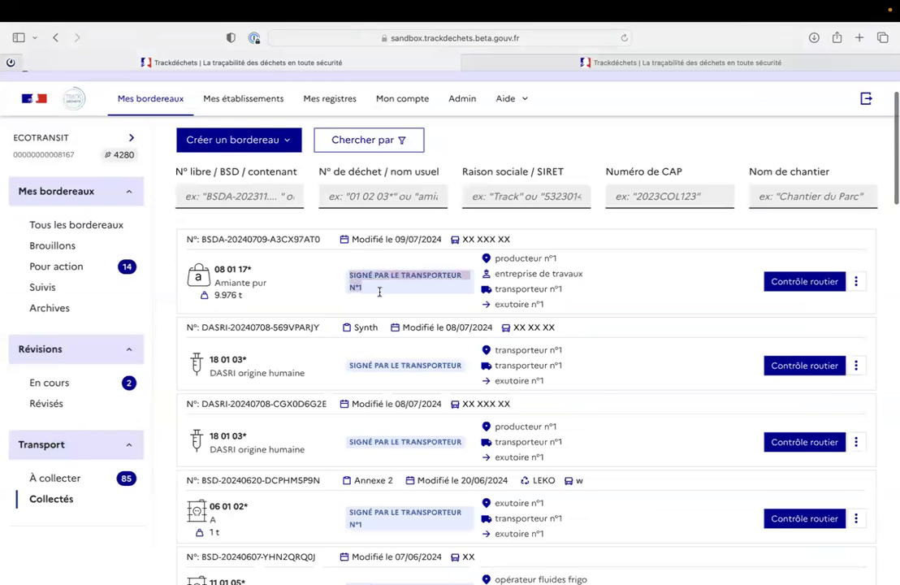
{"action": "left_click", "coordinate": [607, 280]}
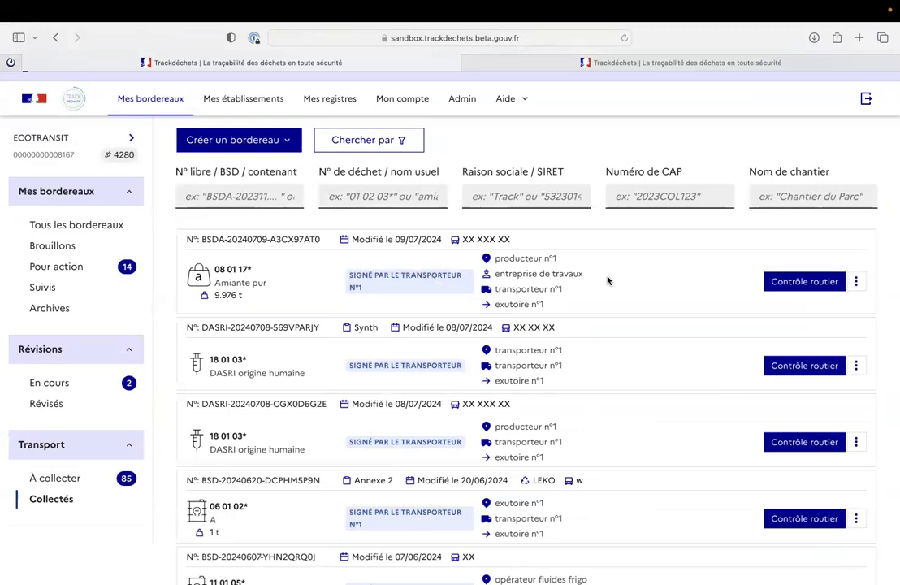
{"action": "left_click", "coordinate": [856, 281]}
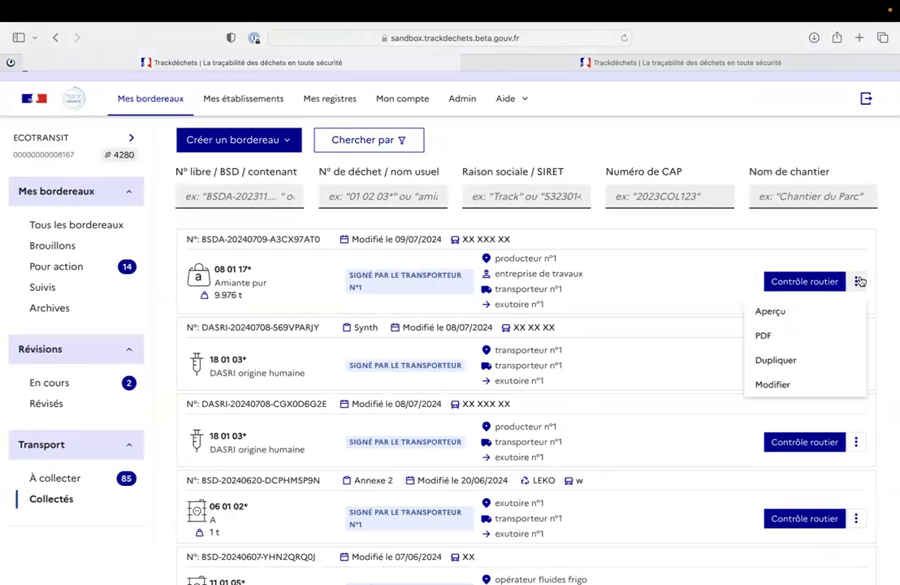
{"action": "left_click", "coordinate": [781, 385]}
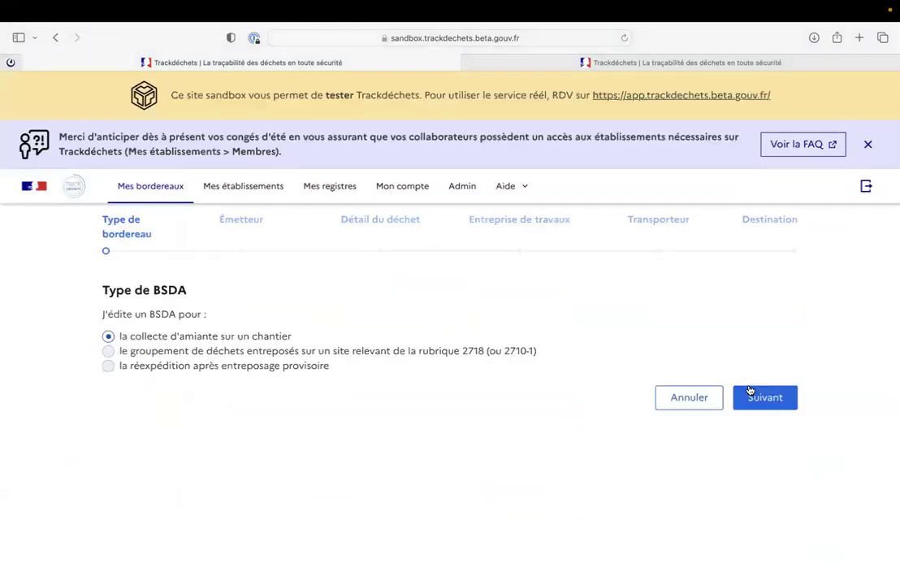
{"action": "left_click", "coordinate": [642, 219]}
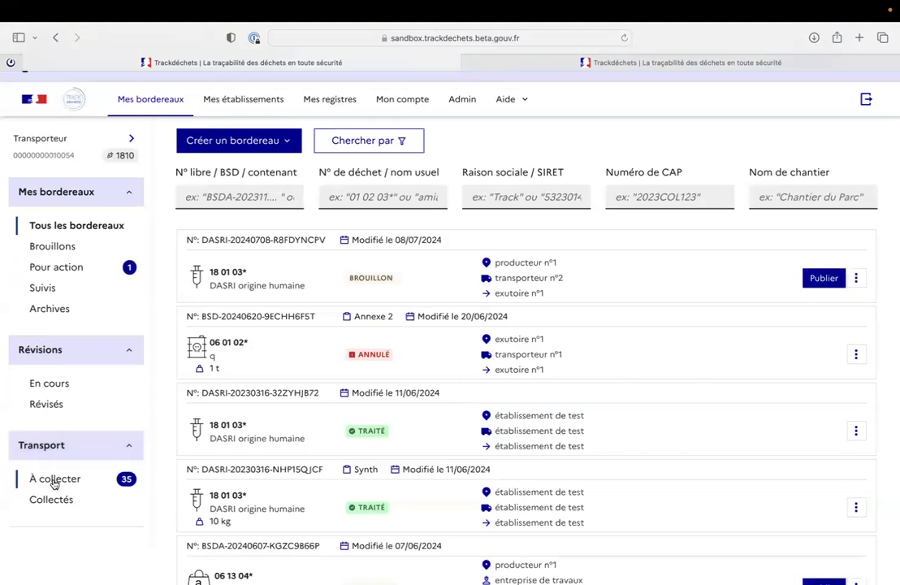
- Display the Transporteur establishment's slips awaiting collection and check the Amiante pur slip's number and status
{"action": "left_click", "coordinate": [53, 480]}
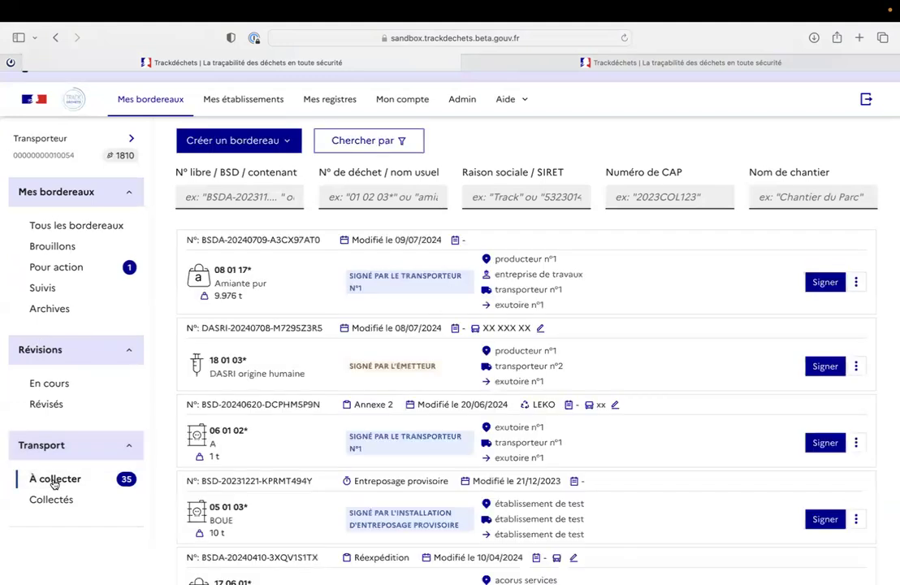
{"action": "left_click_drag", "start_coordinate": [203, 240], "coordinate": [302, 243]}
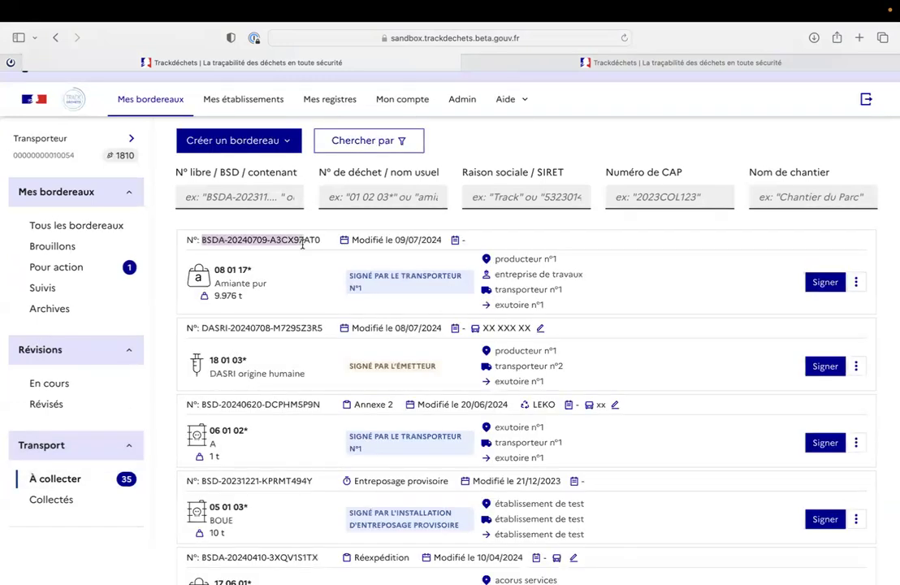
{"action": "left_click", "coordinate": [382, 288]}
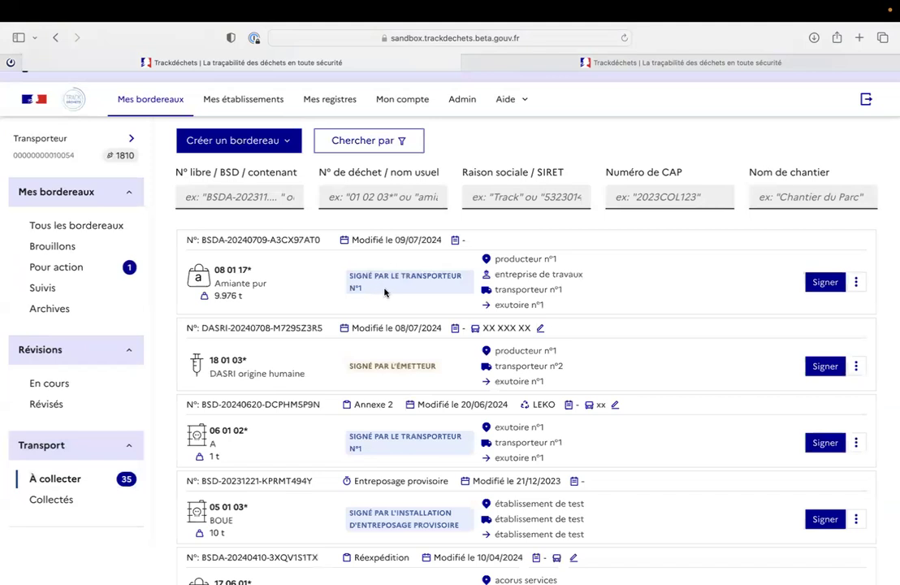
{"action": "triple_click", "coordinate": [385, 288]}
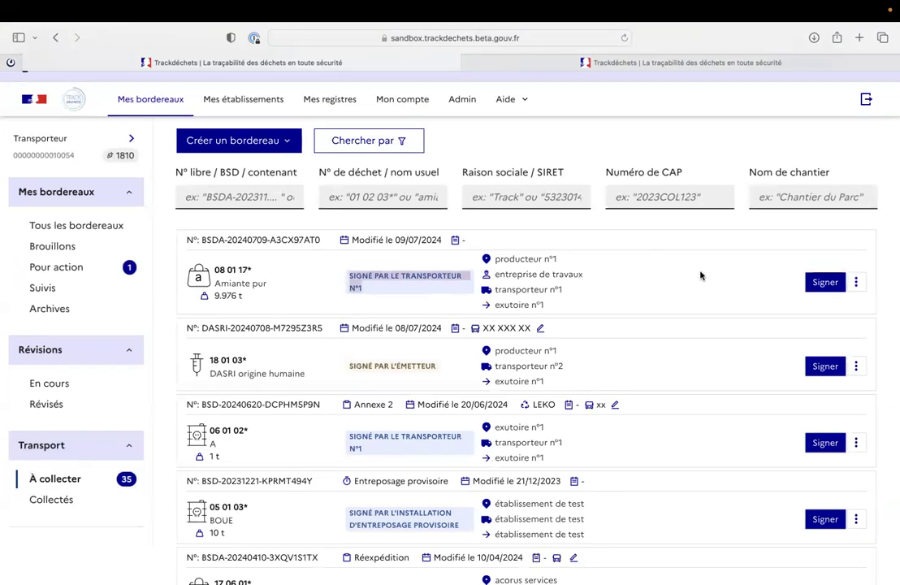
- Open the pickup signature for the Amiante pur slip and copy the VAT number of Transporteur n° 3
{"action": "left_click", "coordinate": [826, 281]}
{"action": "scroll", "coordinate": [487, 340], "scroll_direction": "down", "scroll_amount": 3}
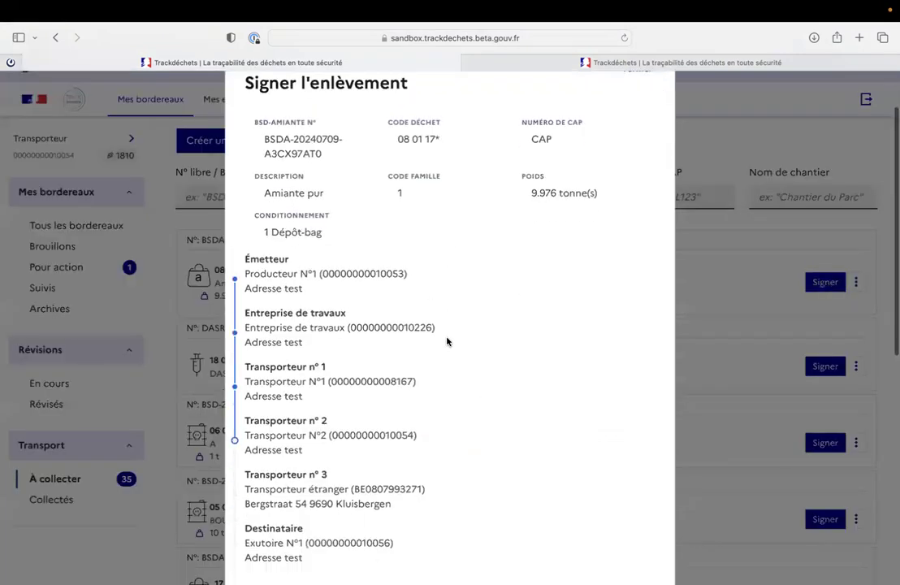
{"action": "scroll", "coordinate": [406, 341], "scroll_direction": "down", "scroll_amount": 2}
{"action": "double_click", "coordinate": [392, 339]}
{"action": "key", "text": "super+c"}
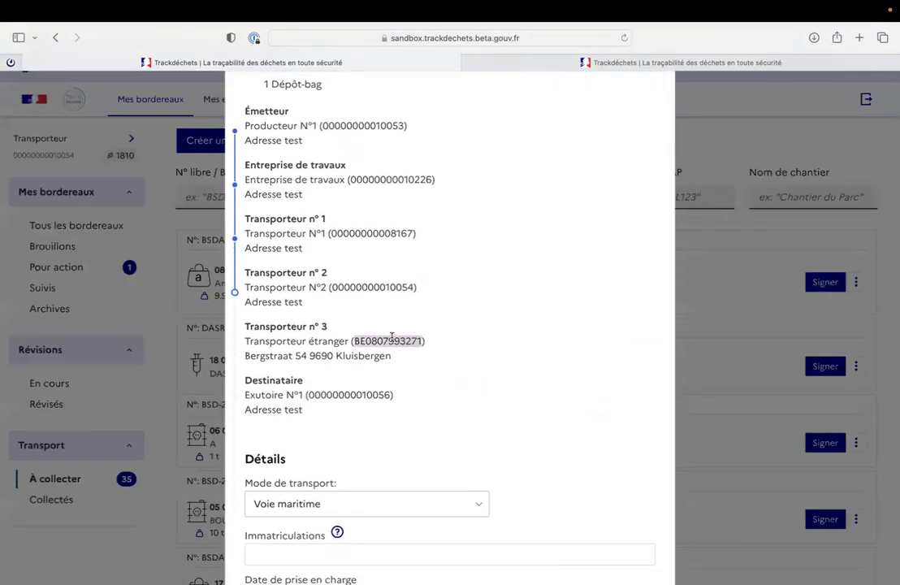
- Add XX XX XX as the vehicle registration in the second carrier's pickup signature
{"action": "scroll", "coordinate": [392, 338], "scroll_direction": "down", "scroll_amount": 3}
{"action": "scroll", "coordinate": [392, 340], "scroll_direction": "down", "scroll_amount": 2}
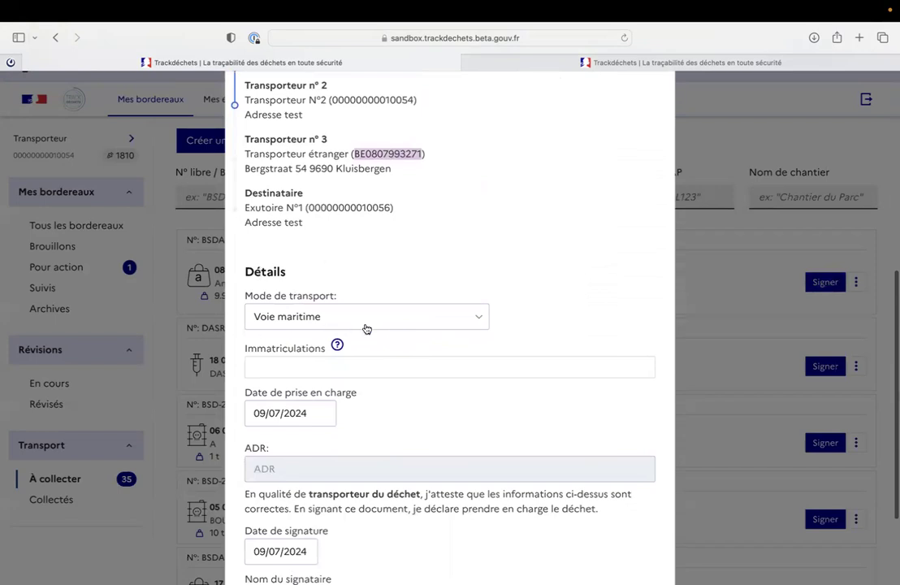
{"action": "left_click", "coordinate": [313, 366]}
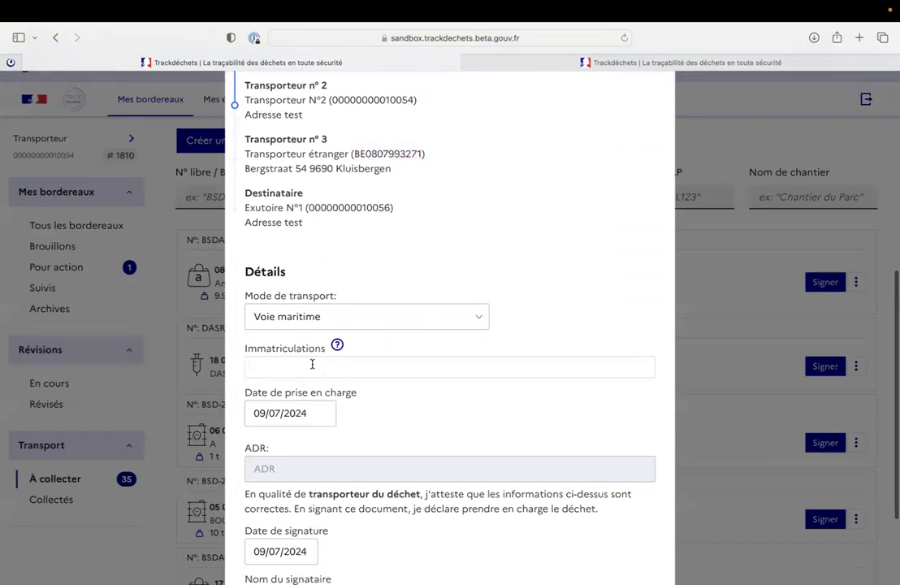
{"action": "scroll", "coordinate": [312, 364], "scroll_direction": "down", "scroll_amount": 1}
{"action": "type", "text": "XX XX XX"}
{"action": "mouse_move", "coordinate": [334, 301]}
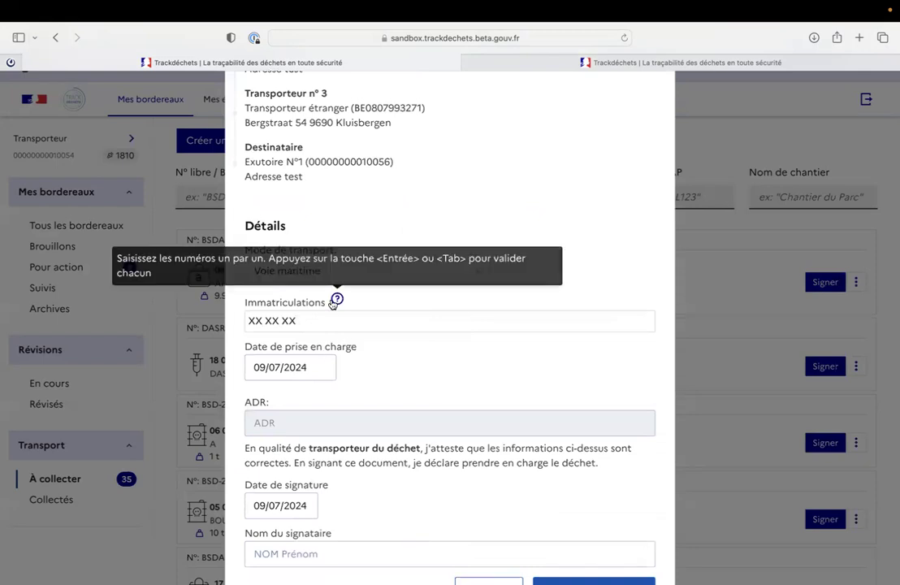
{"action": "key", "text": "Return"}
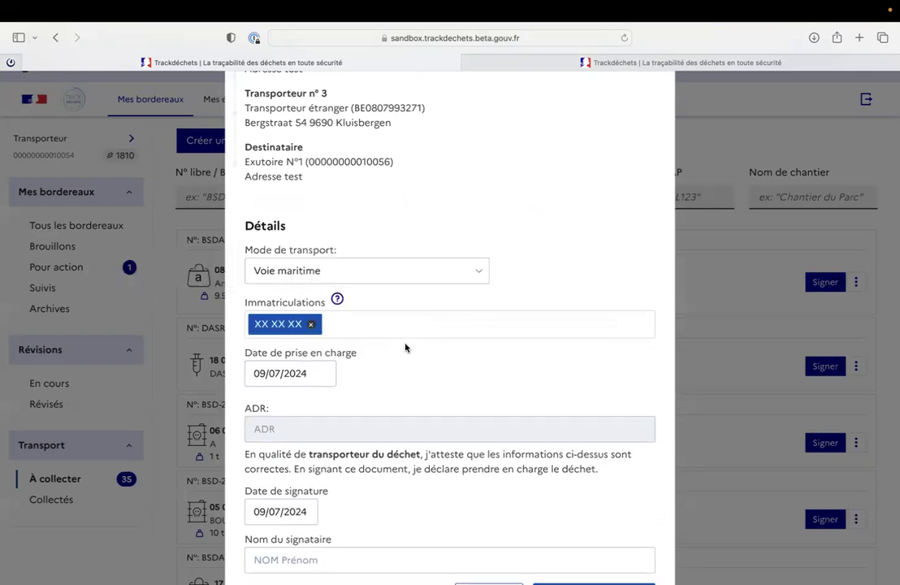
- Sign the pickup with Transporteur n°2 as the signatory name and check the slip's status among the collected slips
{"action": "scroll", "coordinate": [405, 347], "scroll_direction": "down", "scroll_amount": 2}
{"action": "left_click", "coordinate": [324, 470]}
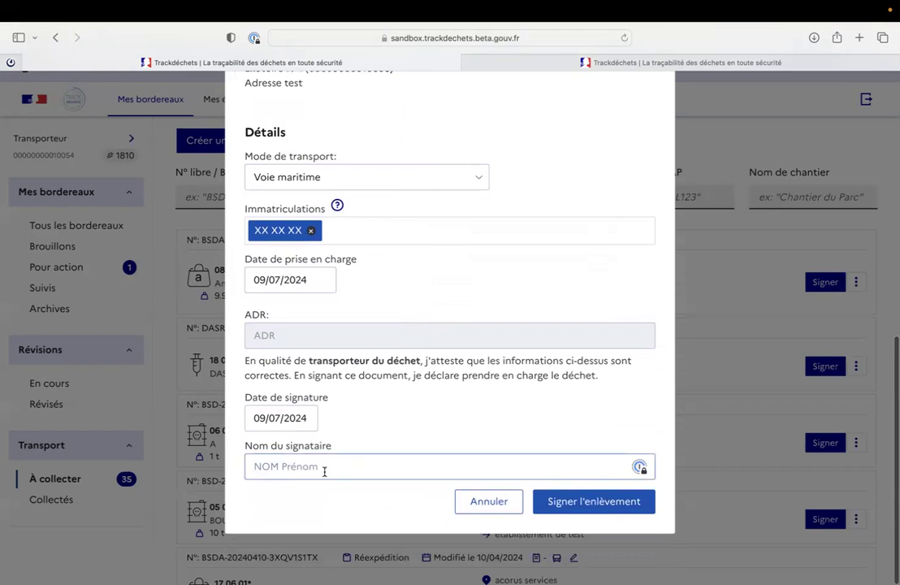
{"action": "type", "text": "Transporteur n°2"}
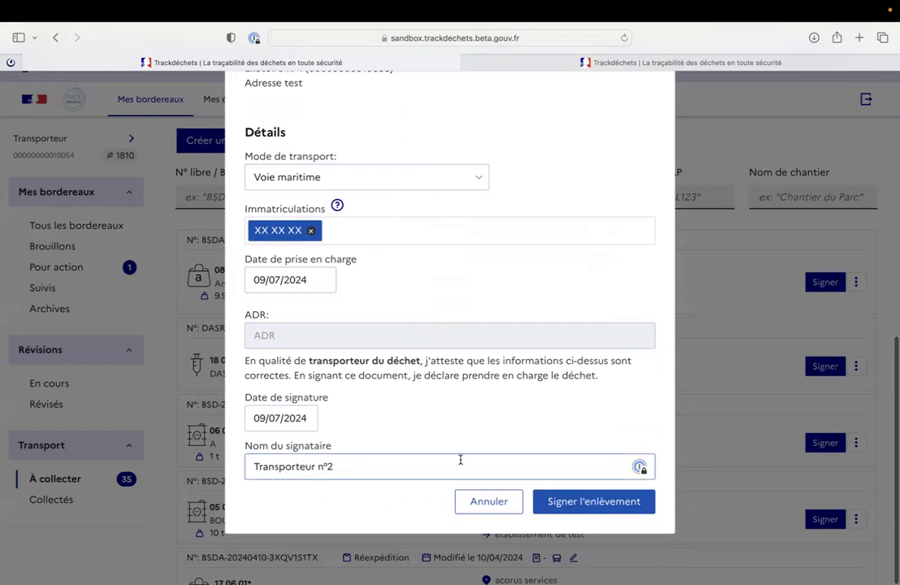
{"action": "left_click", "coordinate": [590, 503]}
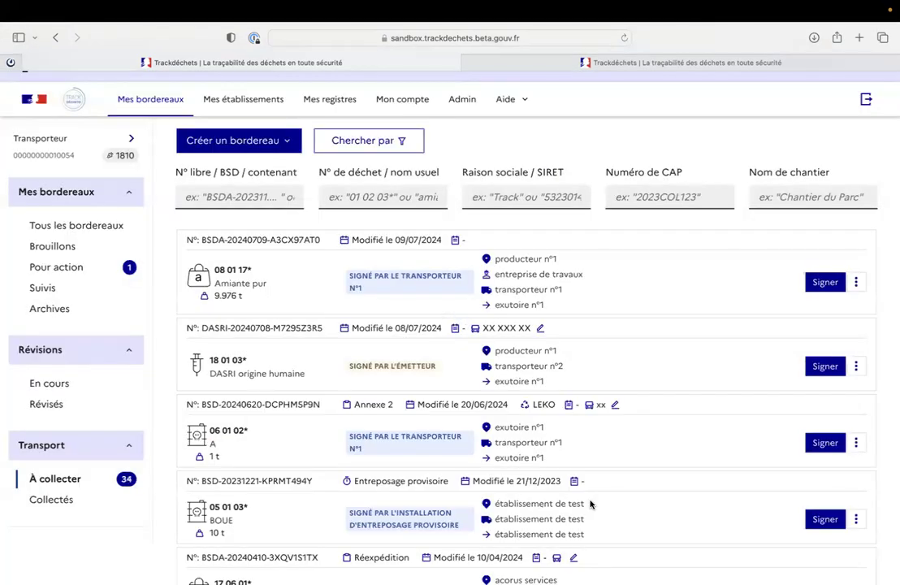
{"action": "left_click", "coordinate": [45, 501]}
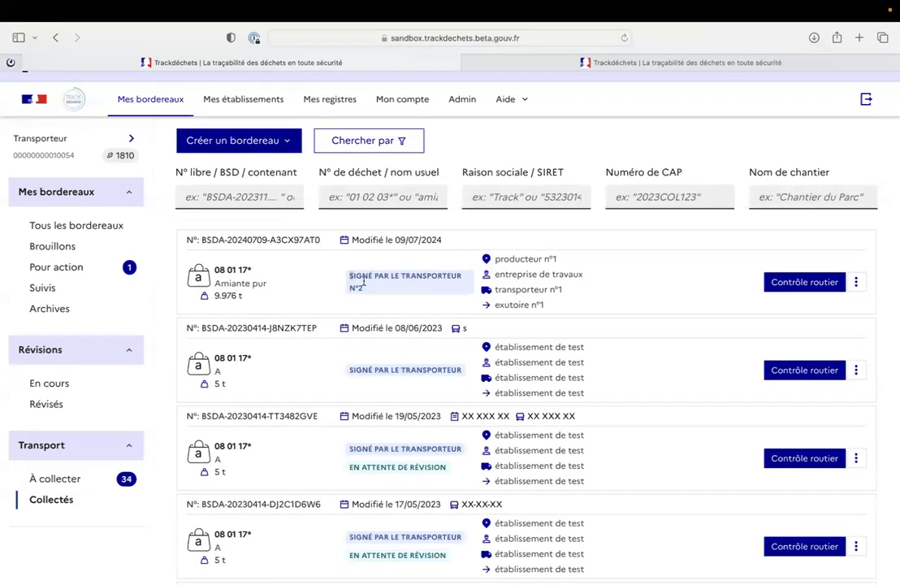
{"action": "left_click_drag", "start_coordinate": [343, 275], "coordinate": [374, 289]}
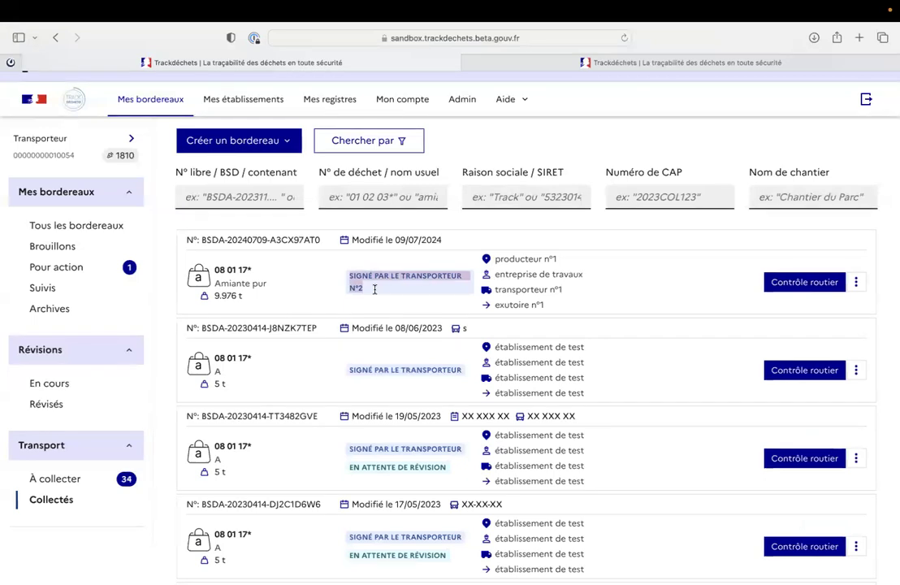
- Switch to Transporteur étranger by searching its copied VAT number, and check the Amiante pur slip among those awaiting collection
{"action": "left_click", "coordinate": [43, 138]}
{"action": "key", "text": "super+v"}
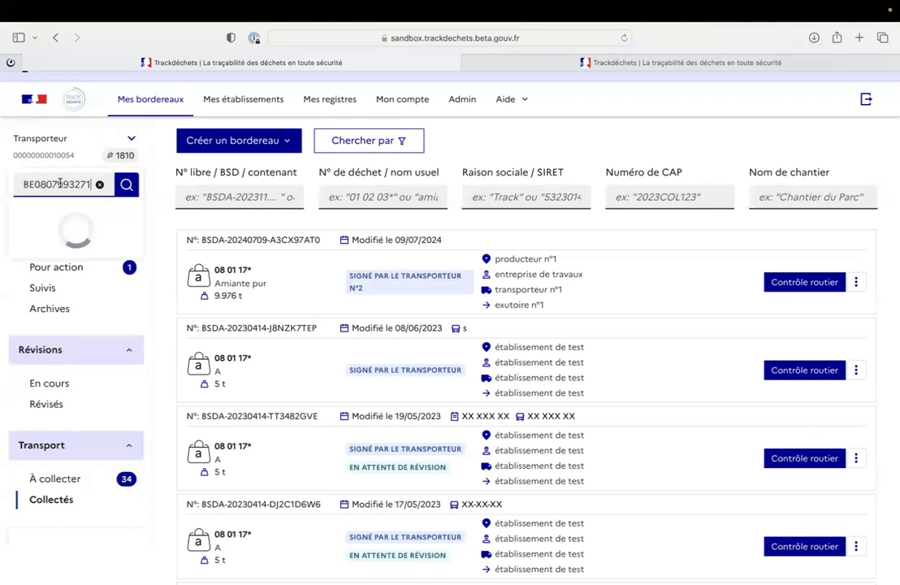
{"action": "left_click", "coordinate": [61, 253]}
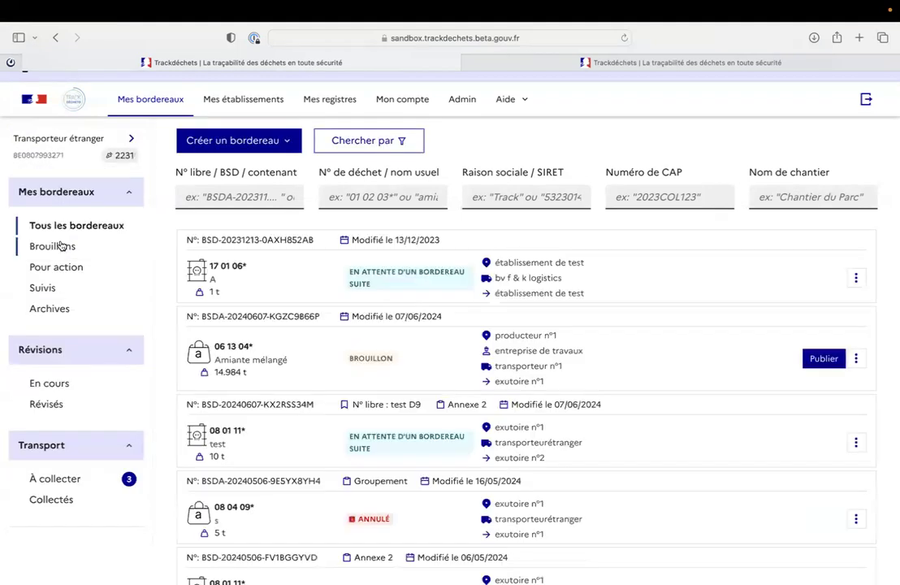
{"action": "left_click", "coordinate": [81, 478]}
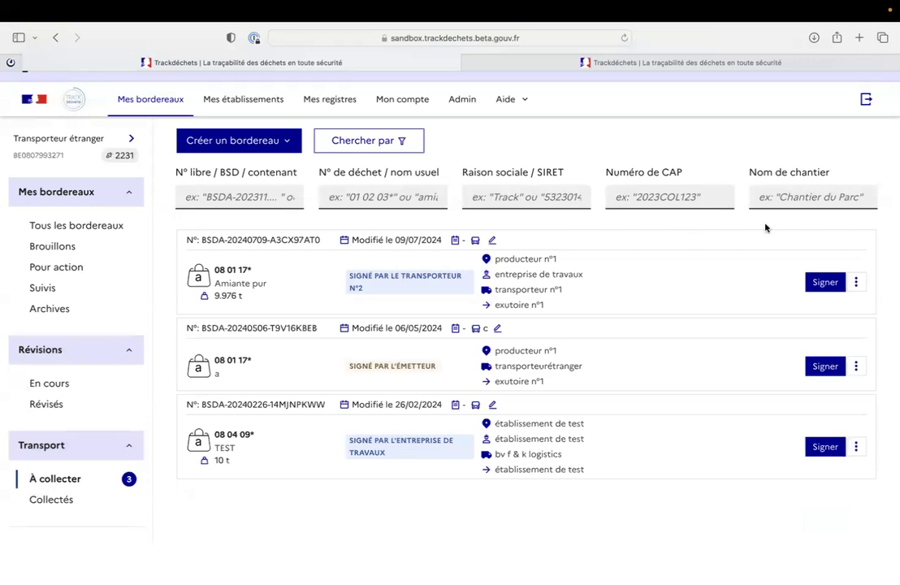
{"action": "left_click_drag", "start_coordinate": [351, 274], "coordinate": [394, 293]}
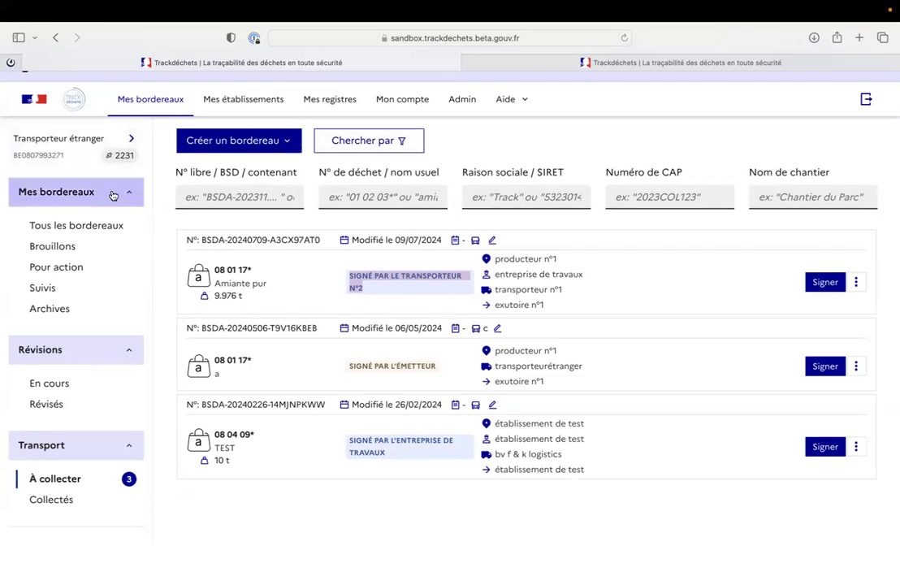
- Search the establishments for exutoir and switch to Exutoire
{"action": "left_click", "coordinate": [60, 143]}
{"action": "type", "text": "exutoir"}
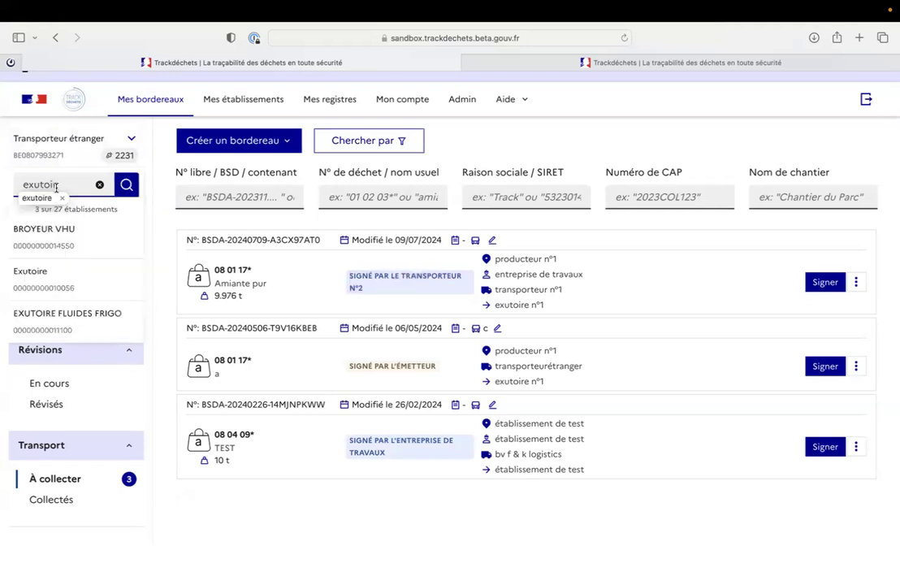
{"action": "left_click", "coordinate": [73, 287]}
{"action": "left_click", "coordinate": [42, 139]}
{"action": "left_click", "coordinate": [65, 256]}
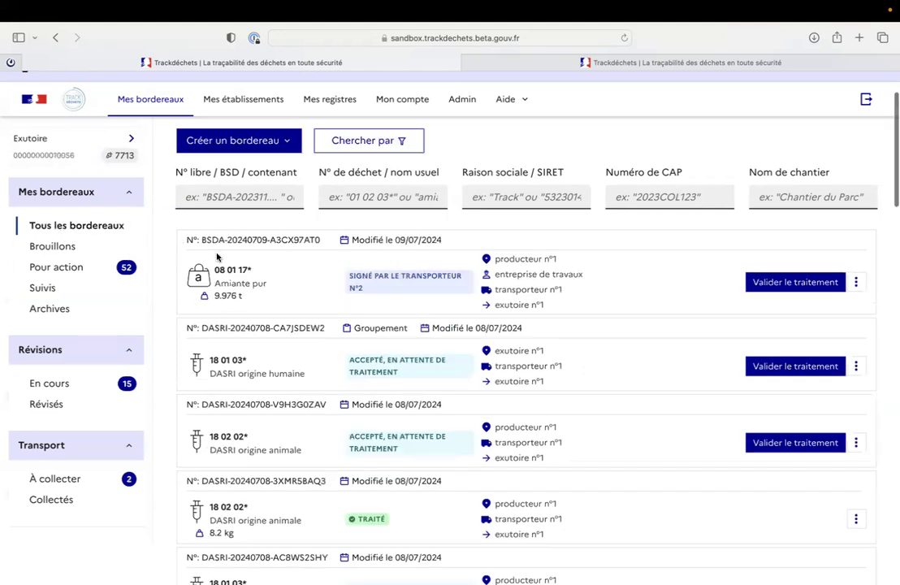
- Open the Amiante pur slip's overview and examine the works company, three carrier and destination details
{"action": "left_click_drag", "start_coordinate": [208, 240], "coordinate": [292, 242]}
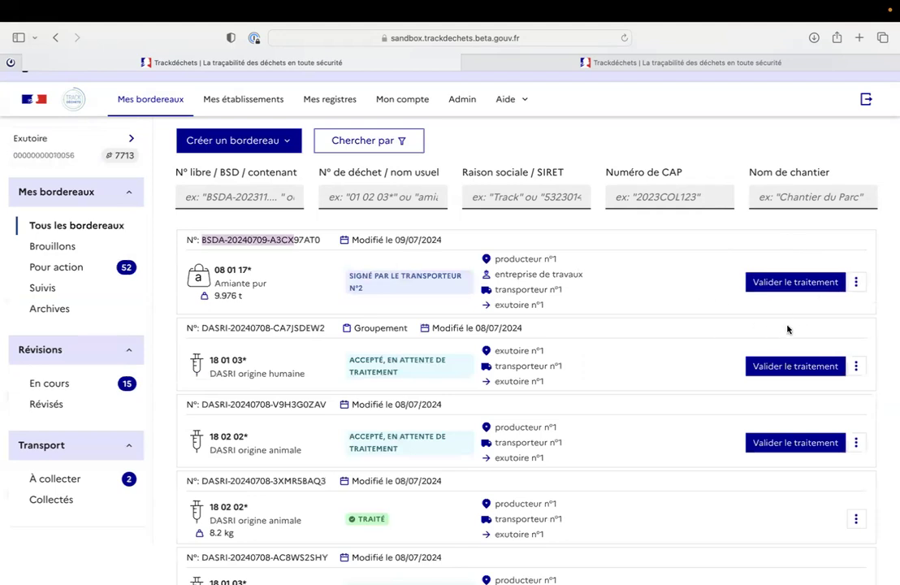
{"action": "left_click", "coordinate": [856, 283]}
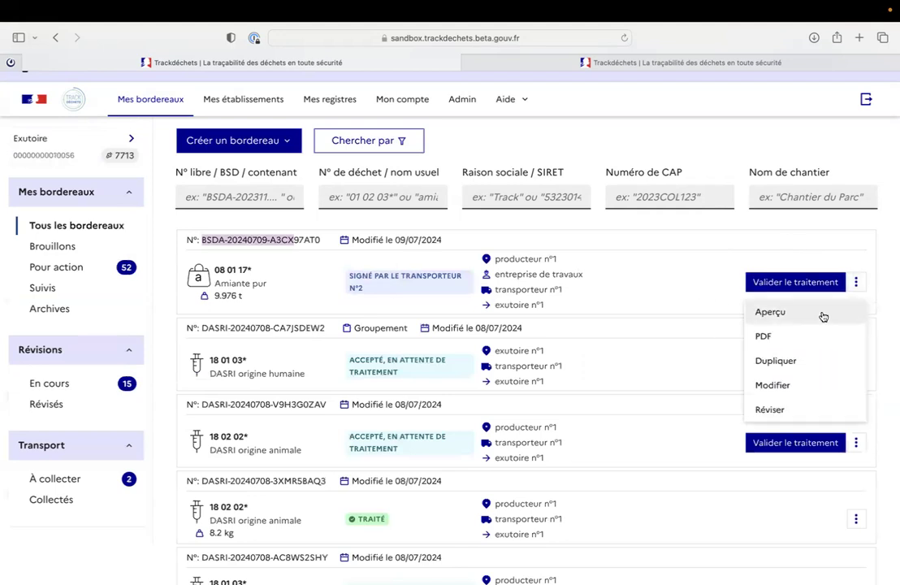
{"action": "left_click", "coordinate": [823, 316]}
{"action": "scroll", "coordinate": [381, 351], "scroll_direction": "down", "scroll_amount": 2}
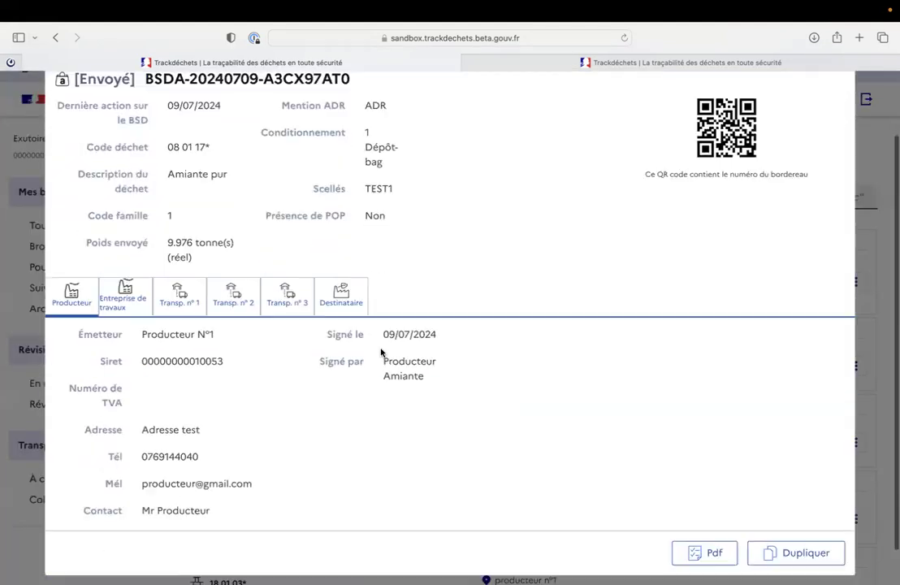
{"action": "left_click", "coordinate": [118, 301]}
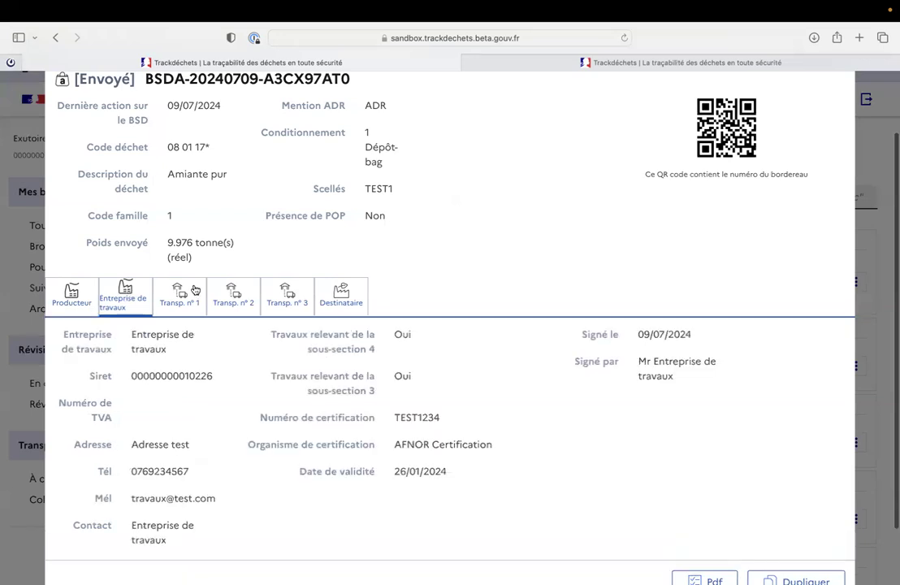
{"action": "left_click", "coordinate": [195, 290]}
{"action": "left_click", "coordinate": [233, 292]}
{"action": "left_click", "coordinate": [287, 292]}
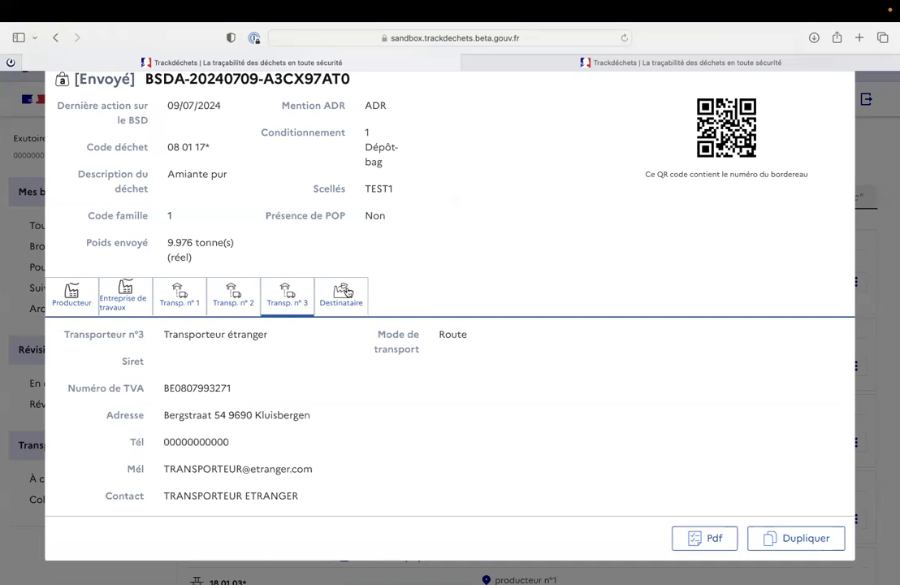
{"action": "left_click", "coordinate": [341, 294]}
{"action": "left_click", "coordinate": [882, 218]}
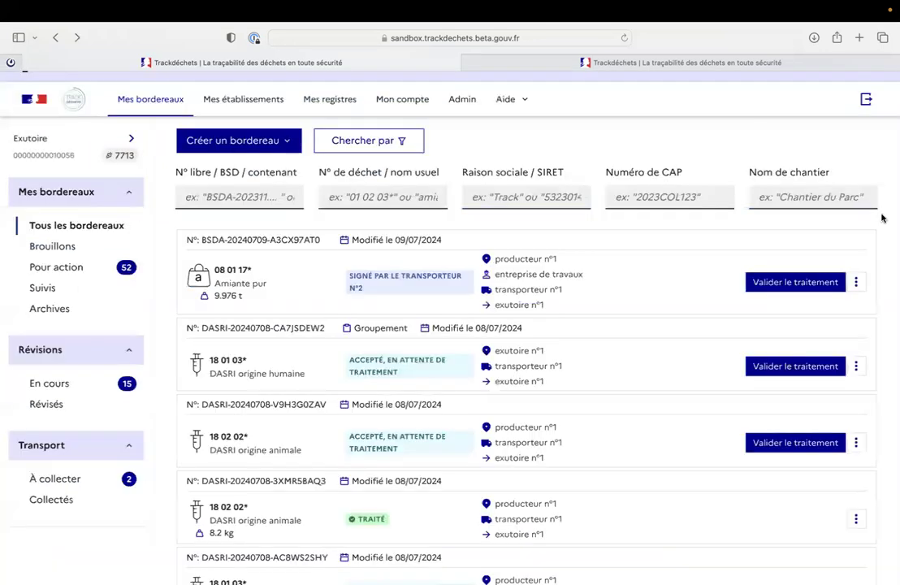
- Start validating the Amiante pur slip's treatment and enter 0 as the presented quantity in tonnes
{"action": "left_click", "coordinate": [796, 281]}
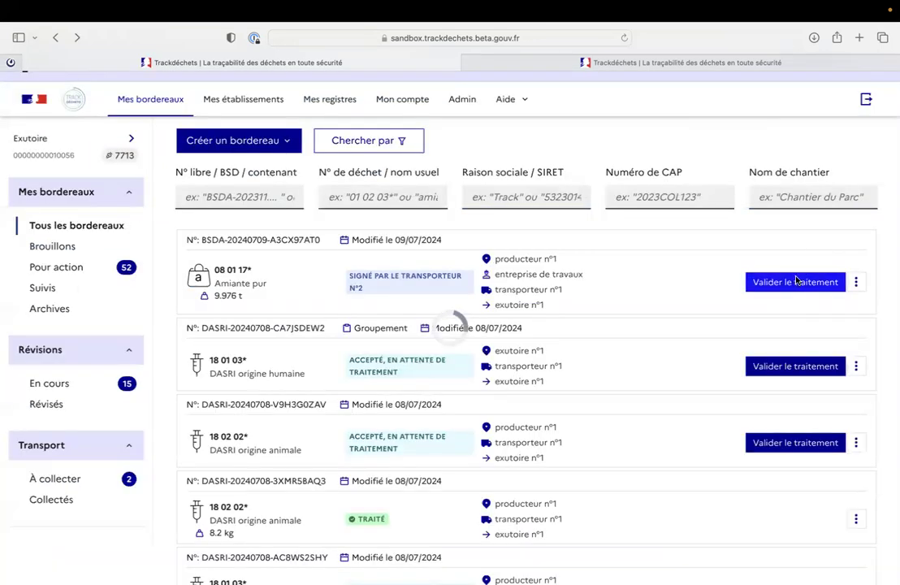
{"action": "scroll", "coordinate": [460, 336], "scroll_direction": "down", "scroll_amount": 5}
{"action": "scroll", "coordinate": [460, 335], "scroll_direction": "down", "scroll_amount": 5}
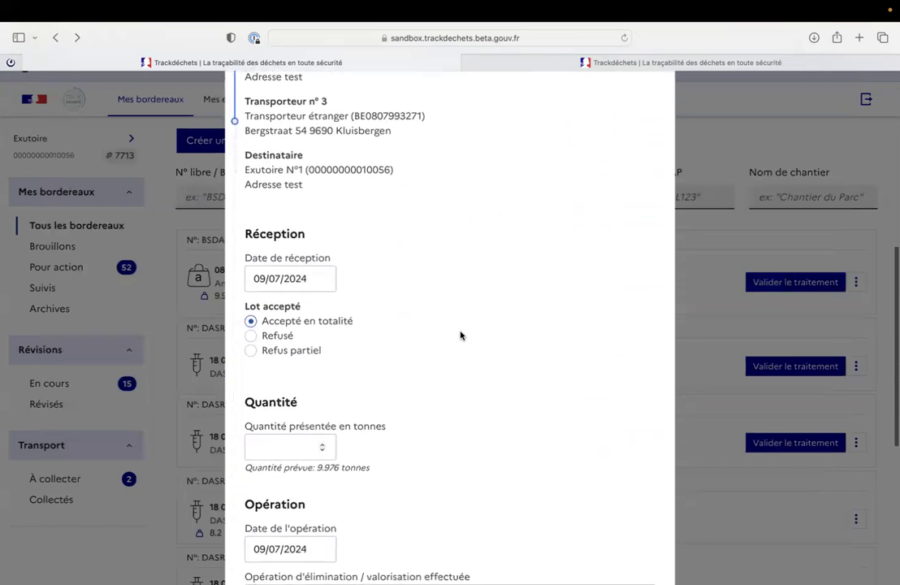
{"action": "scroll", "coordinate": [273, 258], "scroll_direction": "down", "scroll_amount": 2}
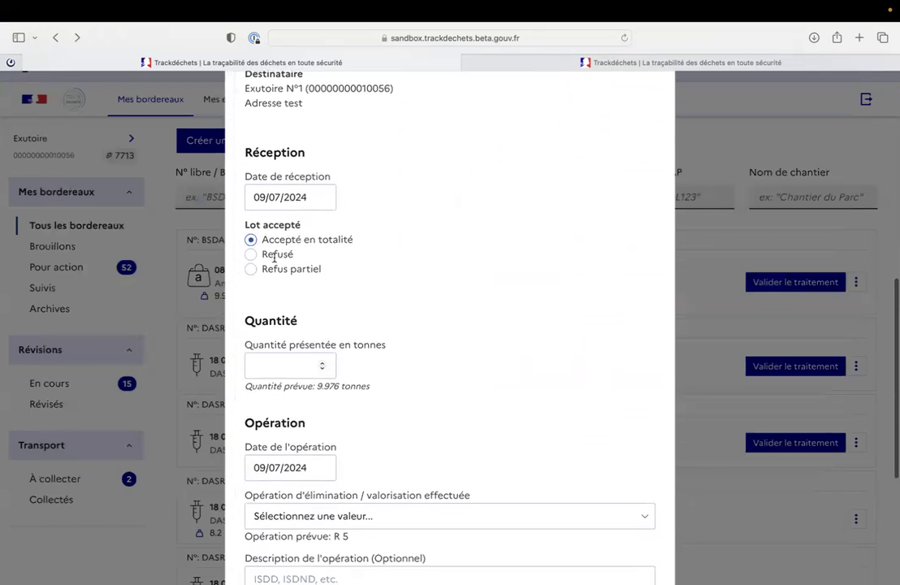
{"action": "scroll", "coordinate": [277, 293], "scroll_direction": "down", "scroll_amount": 2}
{"action": "left_click", "coordinate": [274, 305]}
{"action": "type", "text": "10"}
{"action": "scroll", "coordinate": [273, 308], "scroll_direction": "down", "scroll_amount": 4}
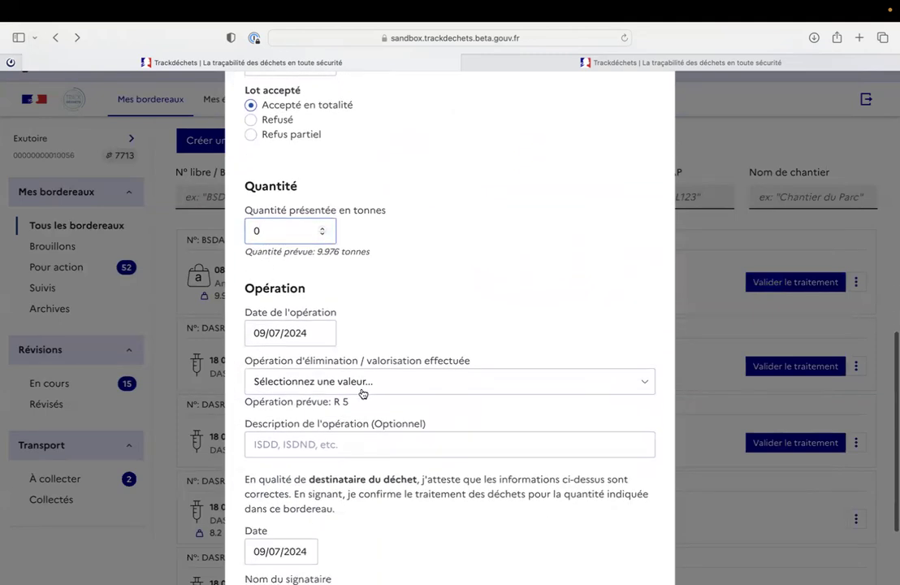
- Set the performed operation to D 5 - Mise en décharge aménagée et autorisée en ISDD ou ISDND and sign as Installation de destination
{"action": "left_click", "coordinate": [339, 379]}
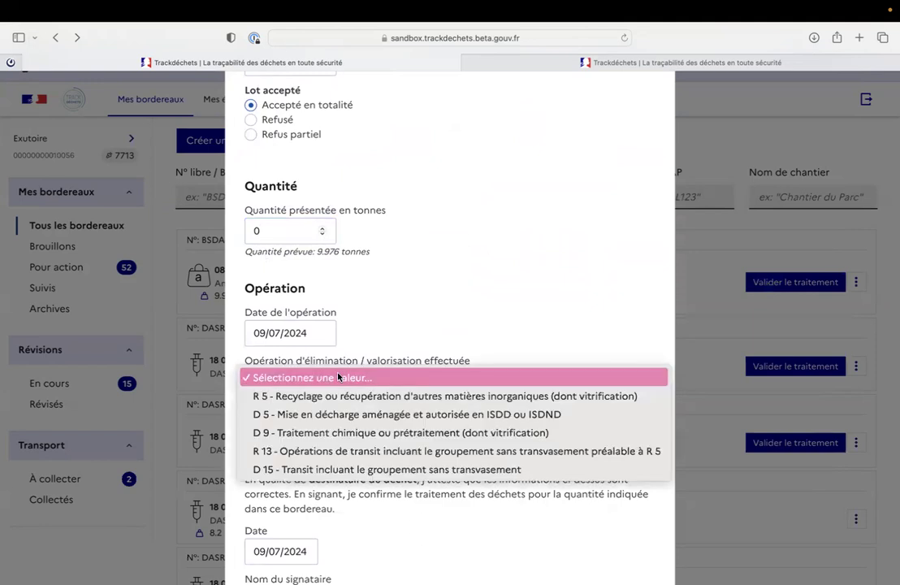
{"action": "left_click", "coordinate": [342, 412]}
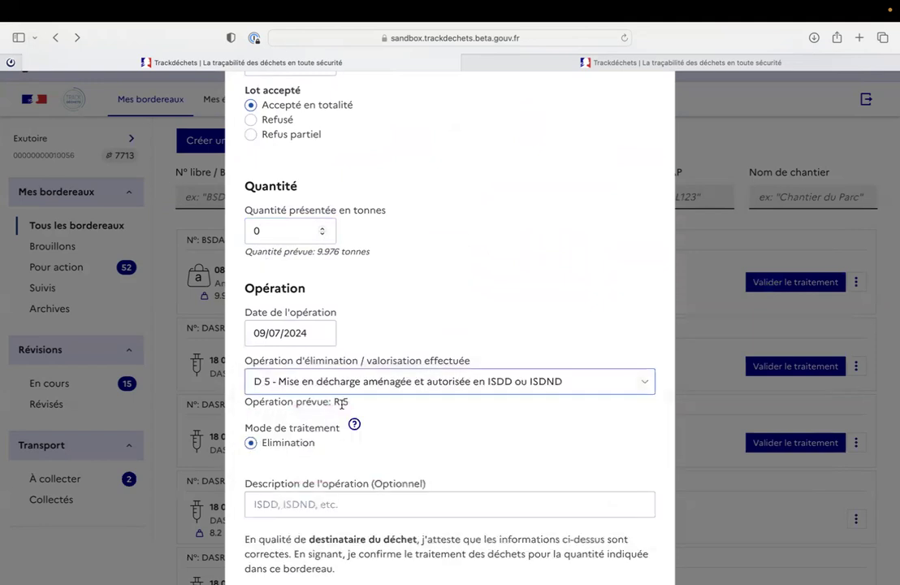
{"action": "scroll", "coordinate": [342, 404], "scroll_direction": "down", "scroll_amount": 8}
{"action": "left_click", "coordinate": [283, 467]}
{"action": "type", "text": "Installation de destination"}
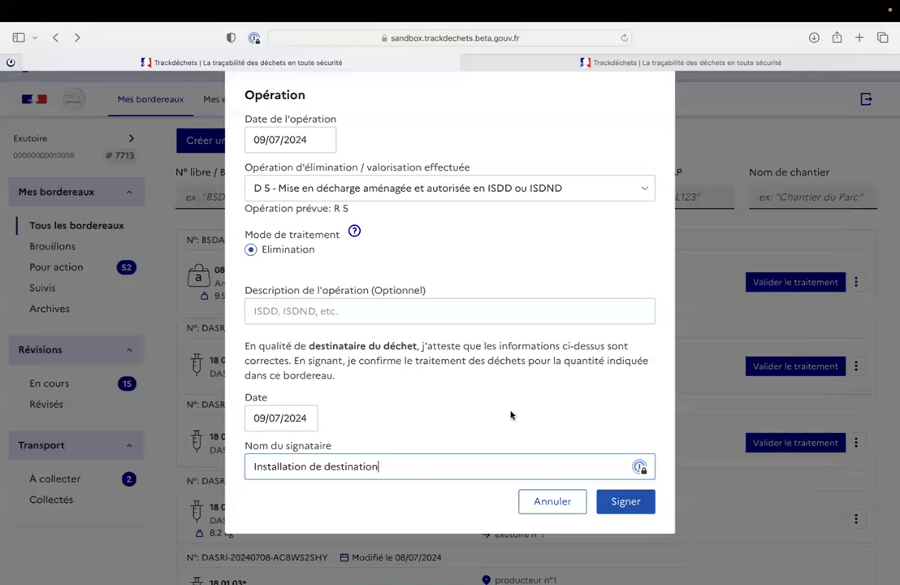
{"action": "left_click", "coordinate": [625, 506]}
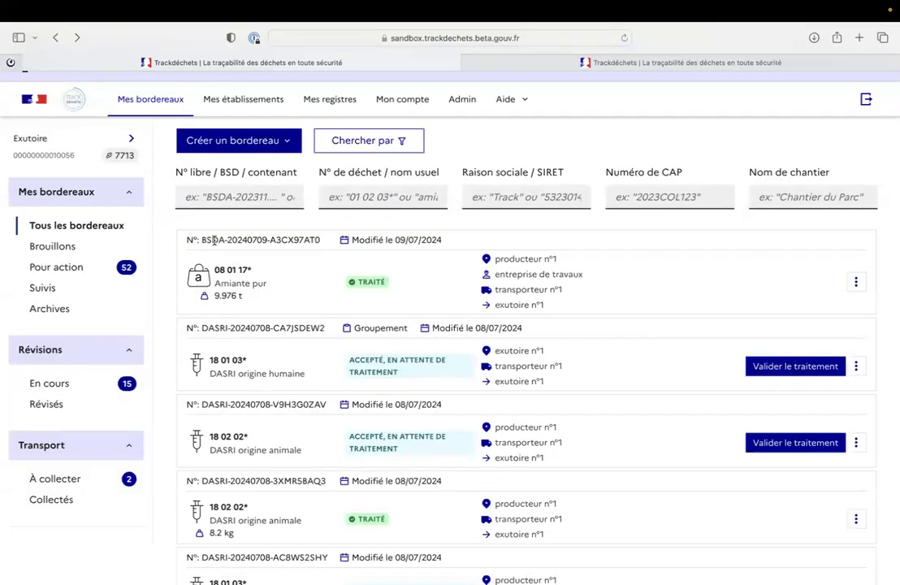
- Reopen the overview of the signed Amiante pur slip and examine its listed parties and carriers
{"action": "left_click_drag", "start_coordinate": [205, 239], "coordinate": [318, 241]}
{"action": "left_click", "coordinate": [856, 283]}
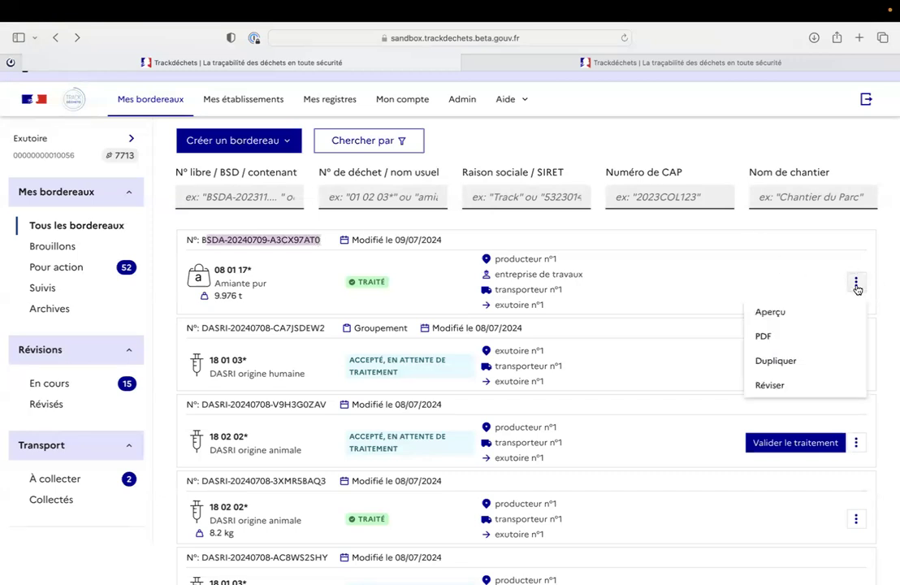
{"action": "left_click", "coordinate": [785, 319]}
{"action": "scroll", "coordinate": [401, 293], "scroll_direction": "down", "scroll_amount": 3}
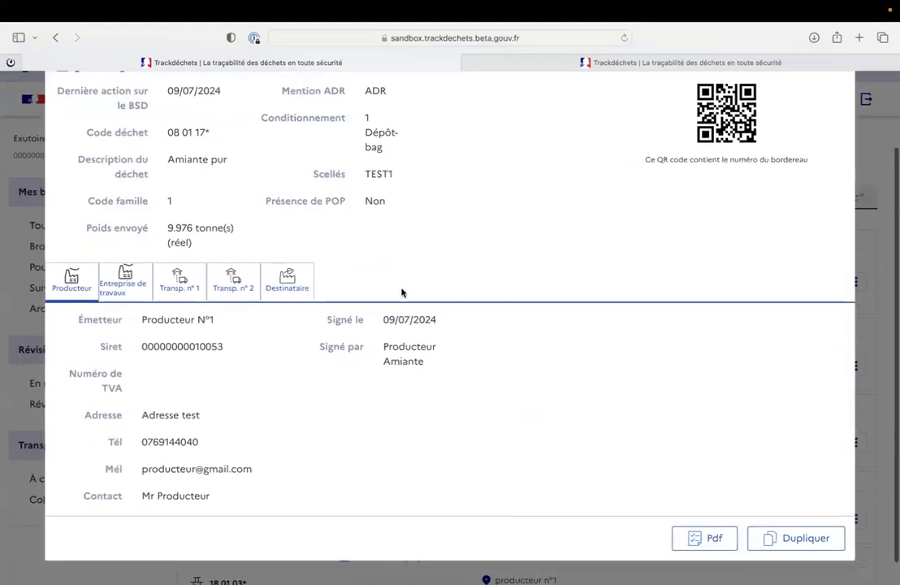